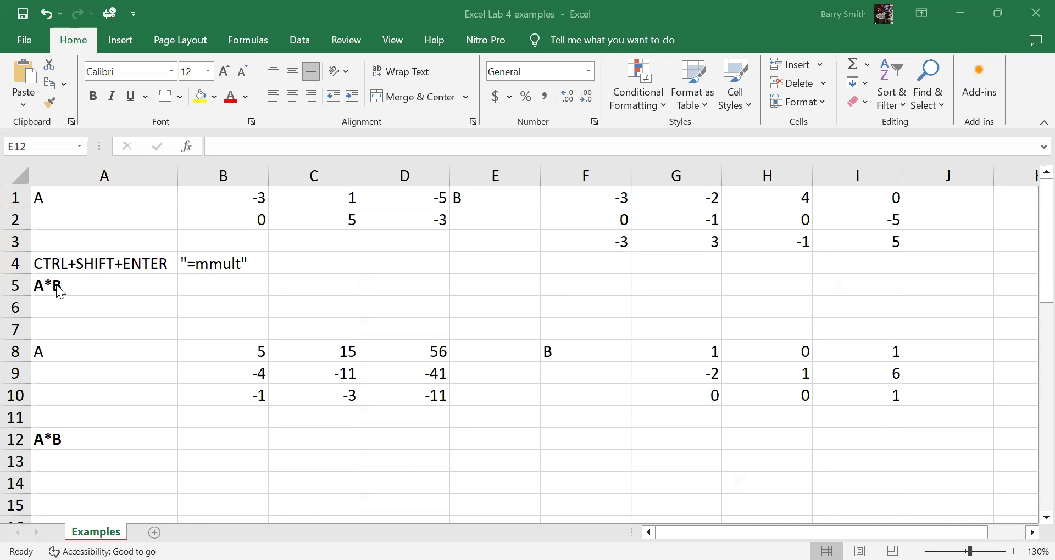
- Look through the A*B, A^(-1) and A^(-1)*B exercises on the Examples sheet
left_click(69, 439)
scroll(76, 434, "down", 4)
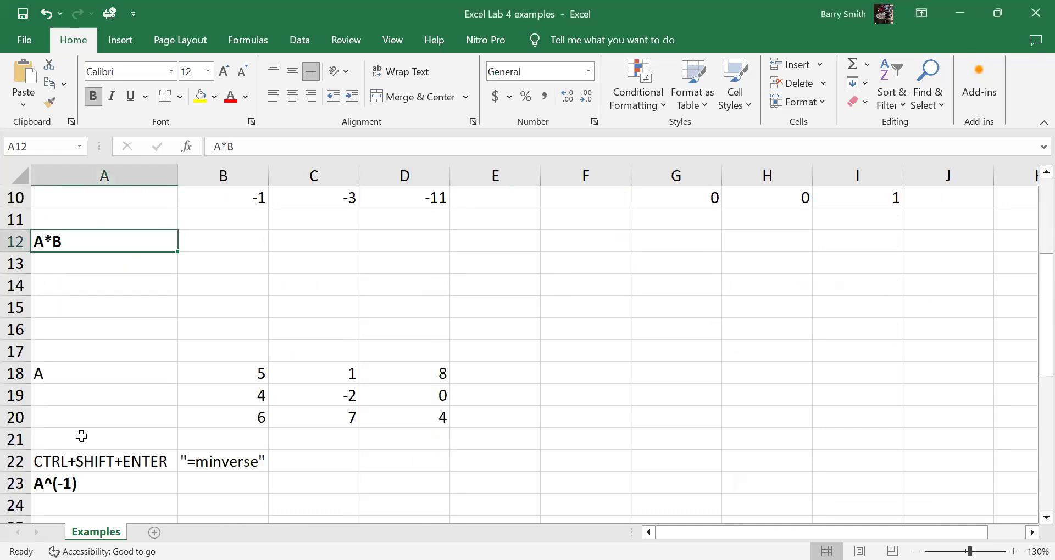
left_click(67, 419)
scroll(66, 385, "down", 4)
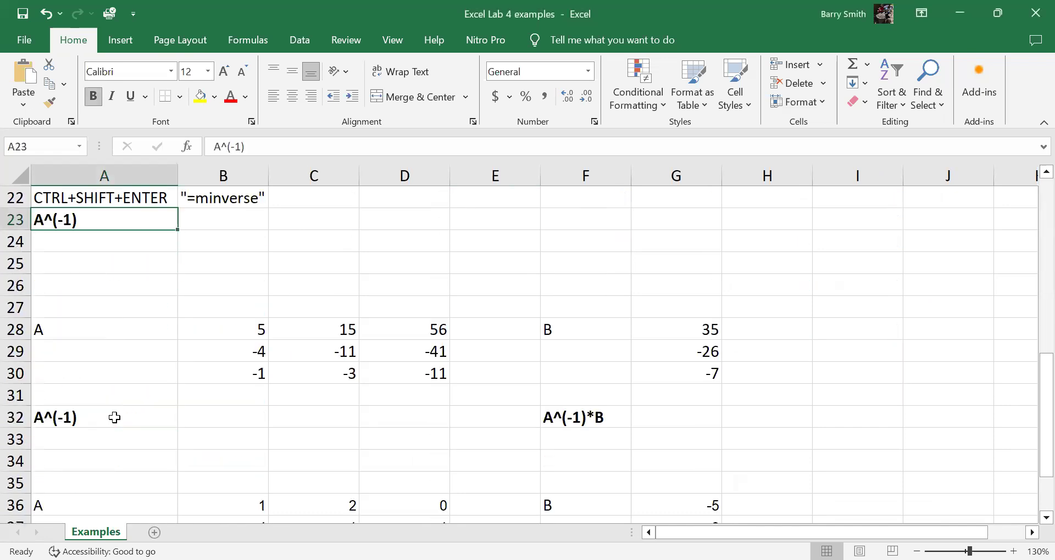
left_click(64, 351)
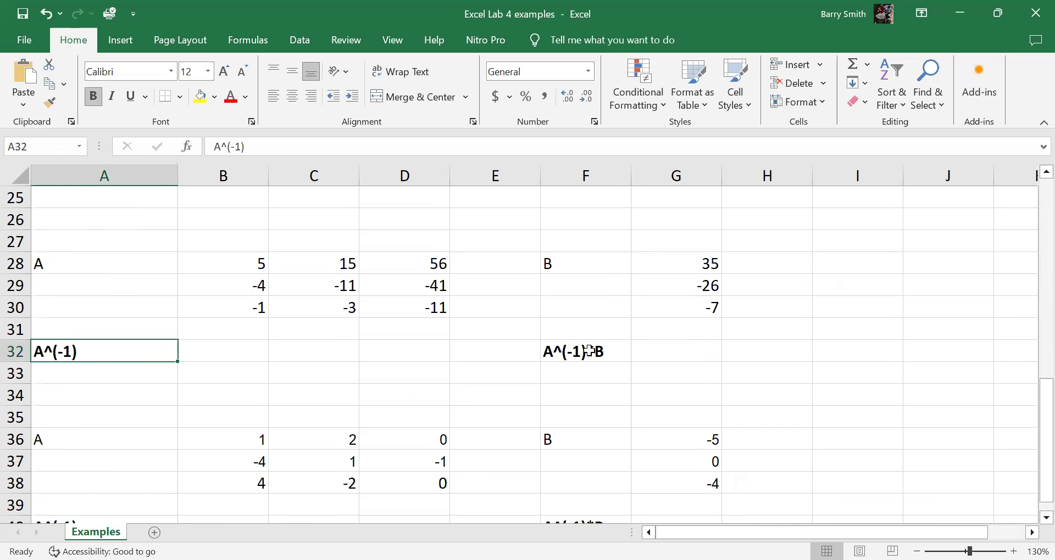
scroll(593, 362, "down", 3)
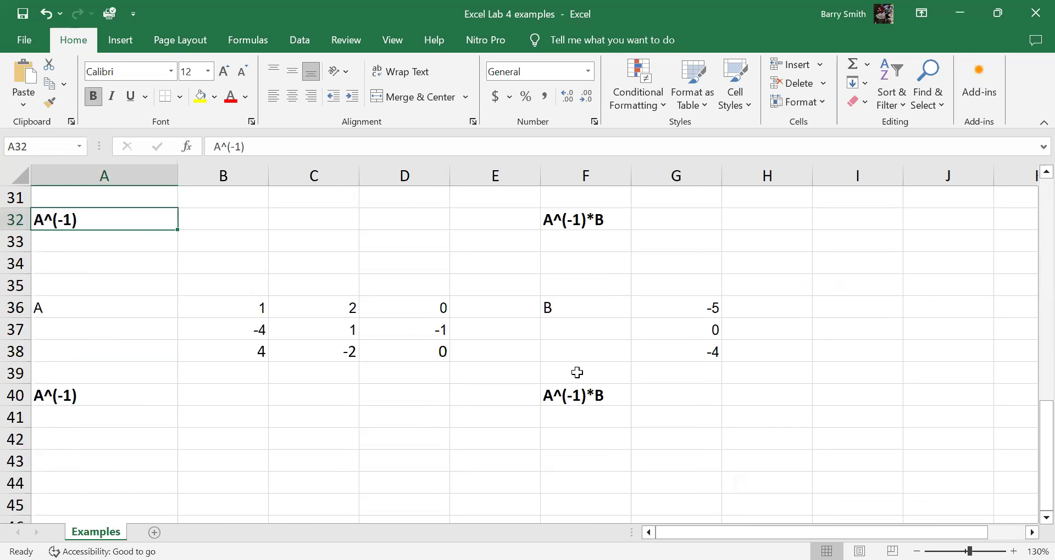
scroll(214, 397, "up", 11)
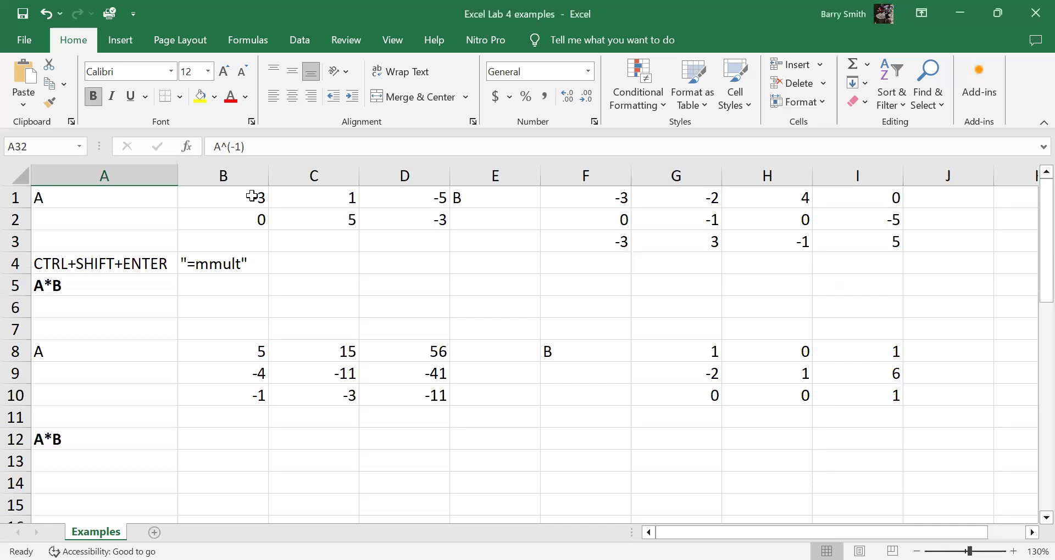
- Check the dimensions of the first matrix pair, A in B1:D2 and B in F1:I3
left_click_drag(252, 196, 393, 220)
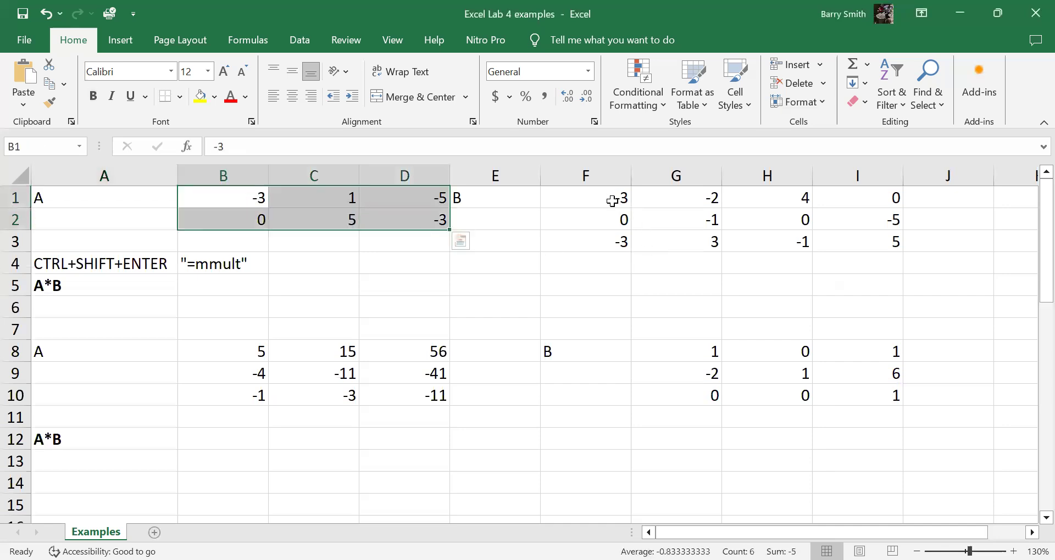
left_click_drag(611, 200, 843, 235)
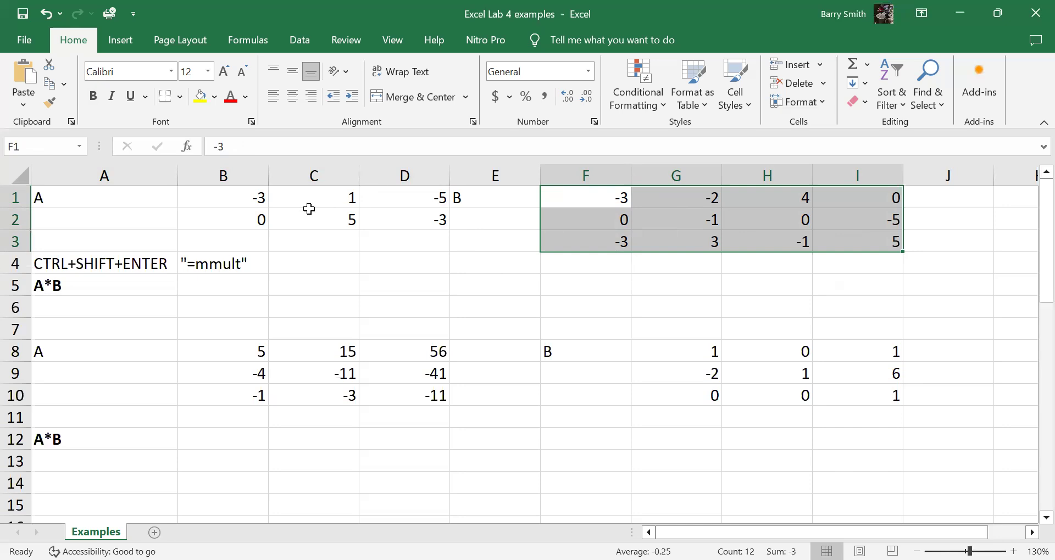
type("-3\t-2\t4\t0 0\t-1\t0\t-5 -3\t3\t-1\t5")
key("Escape")
- Compute the first A*B product in B5:E6 with the array formula =MMULT(B1:D2,F1:I3)
left_click_drag(229, 288, 450, 312)
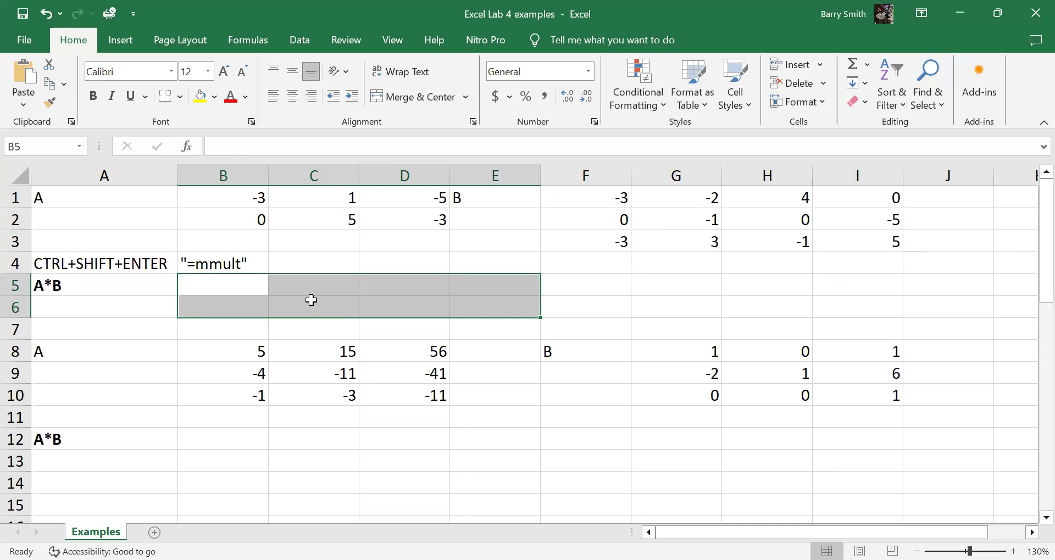
left_click(257, 145)
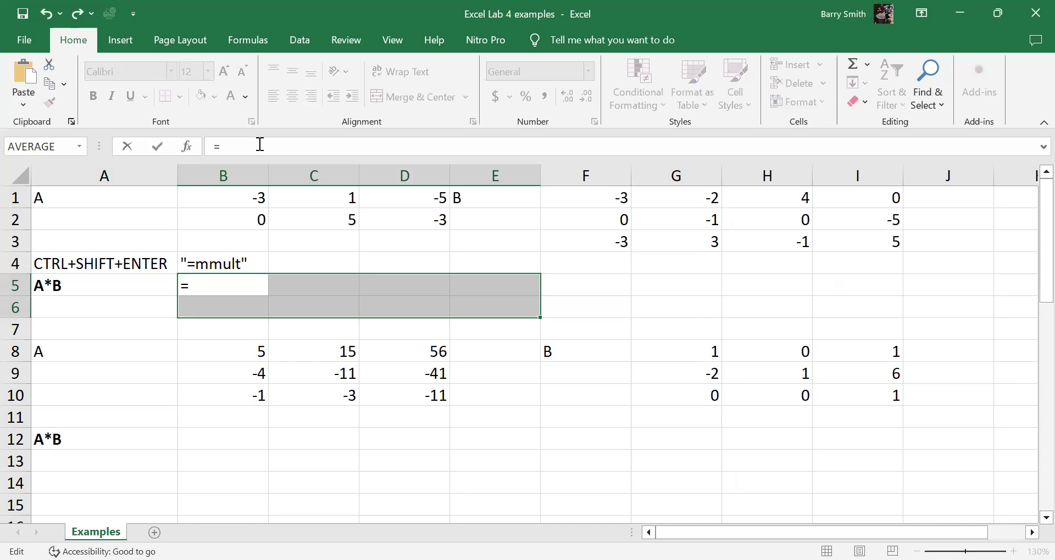
type("=mm")
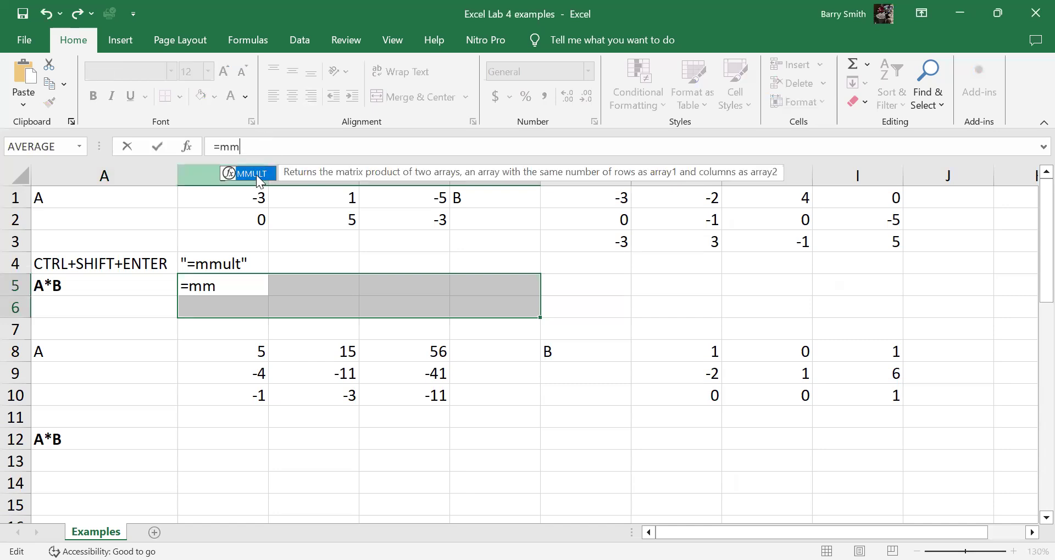
double_click(256, 174)
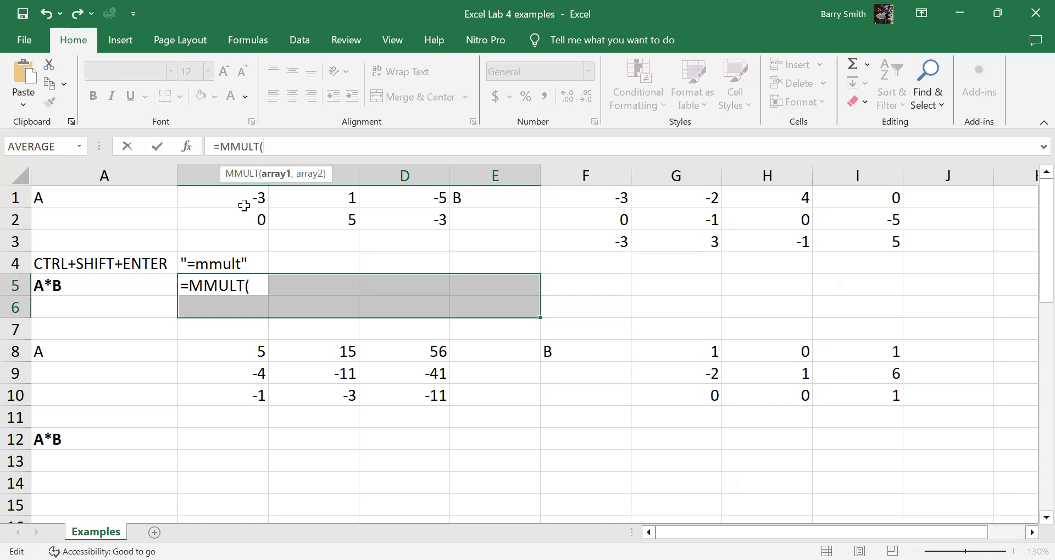
left_click(235, 199)
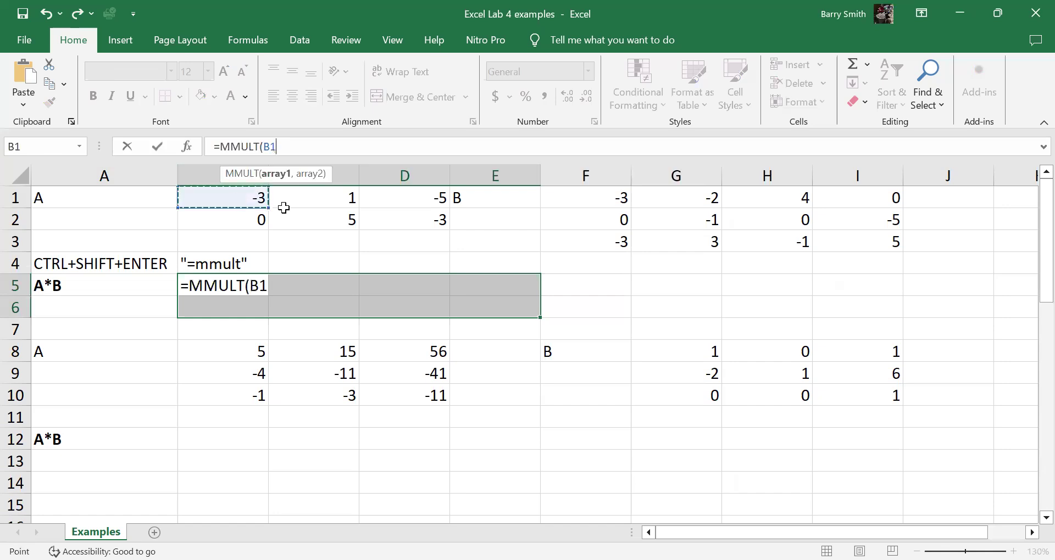
left_click(372, 219, "shift")
type(",")
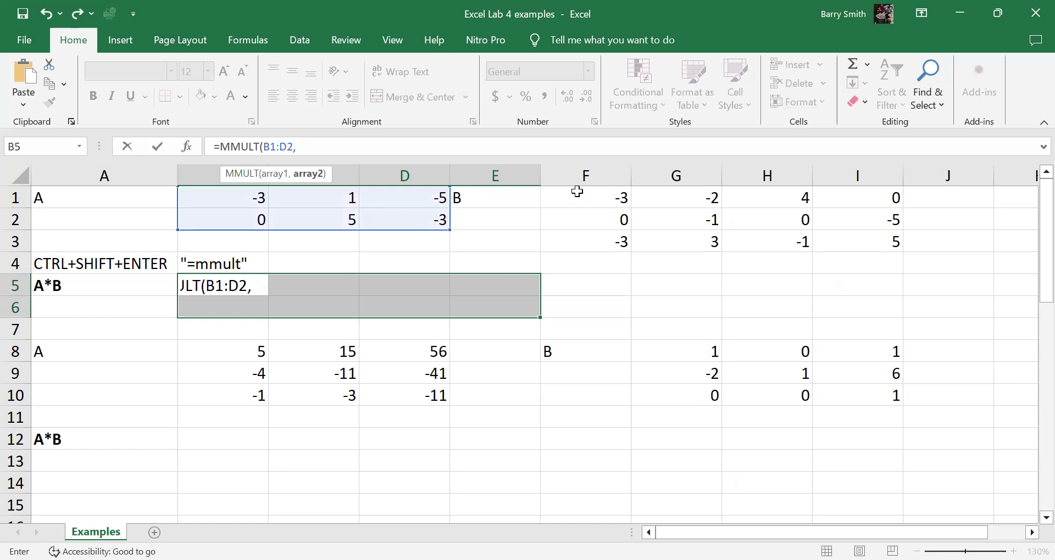
left_click_drag(588, 198, 836, 233)
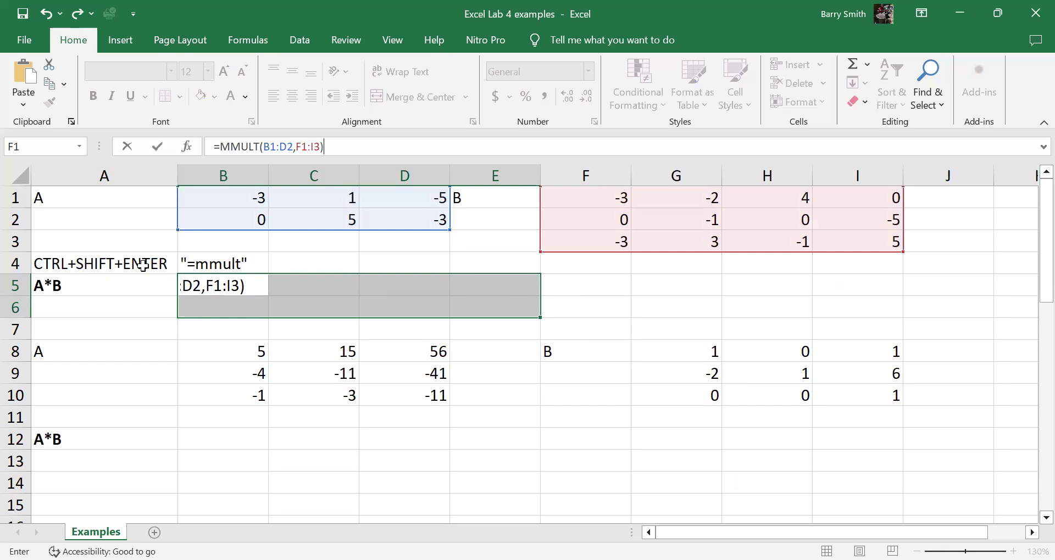
key("ctrl+shift+Return")
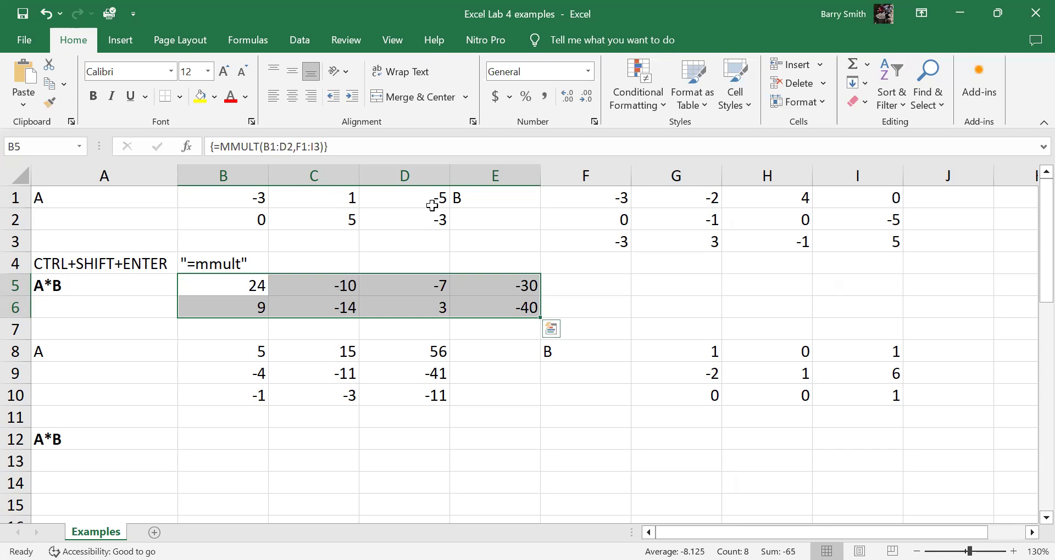
left_click(243, 287)
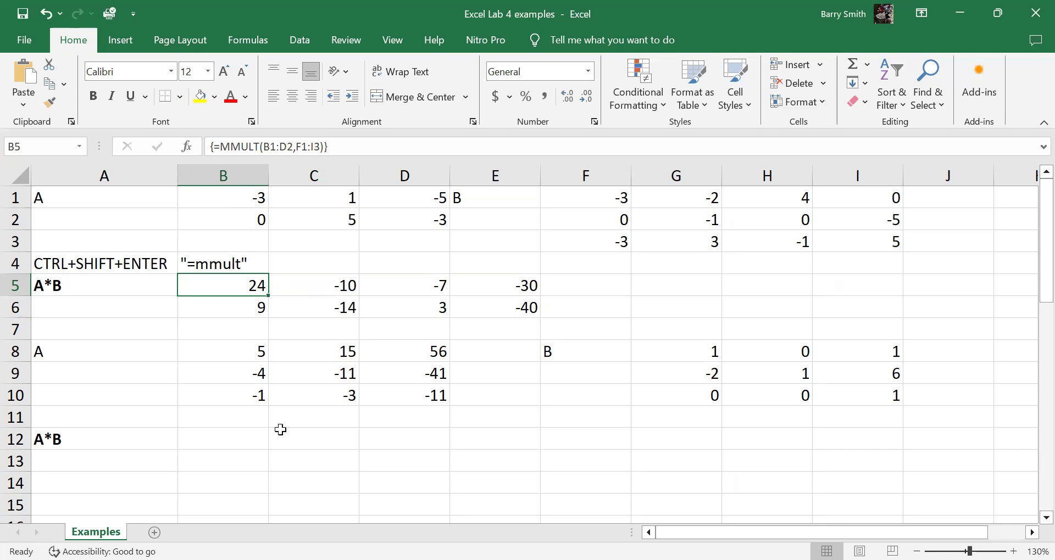
- Check the dimensions of the second matrix pair, A in B8:D10 and B in G8:I10
left_click(235, 437)
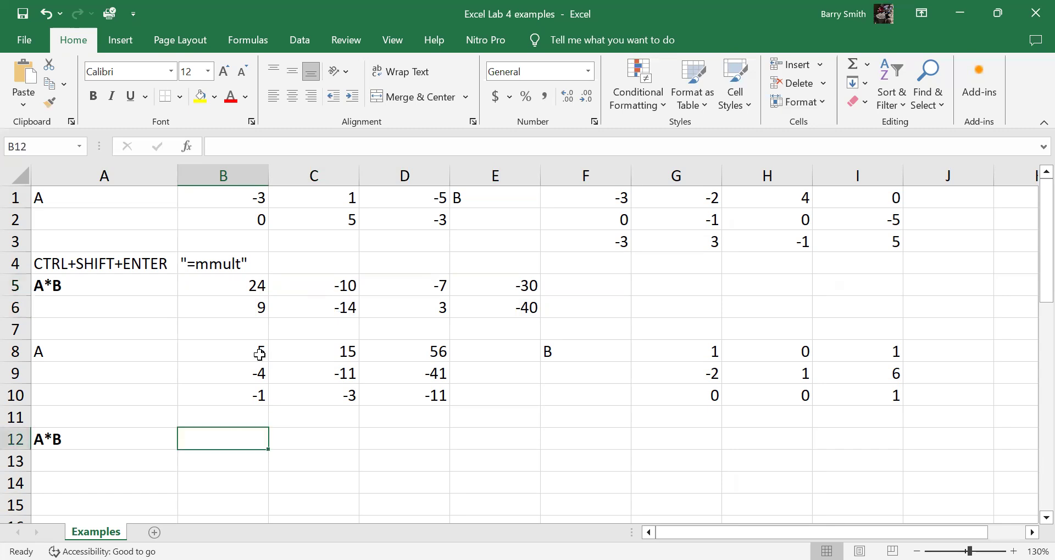
left_click_drag(239, 351, 395, 393)
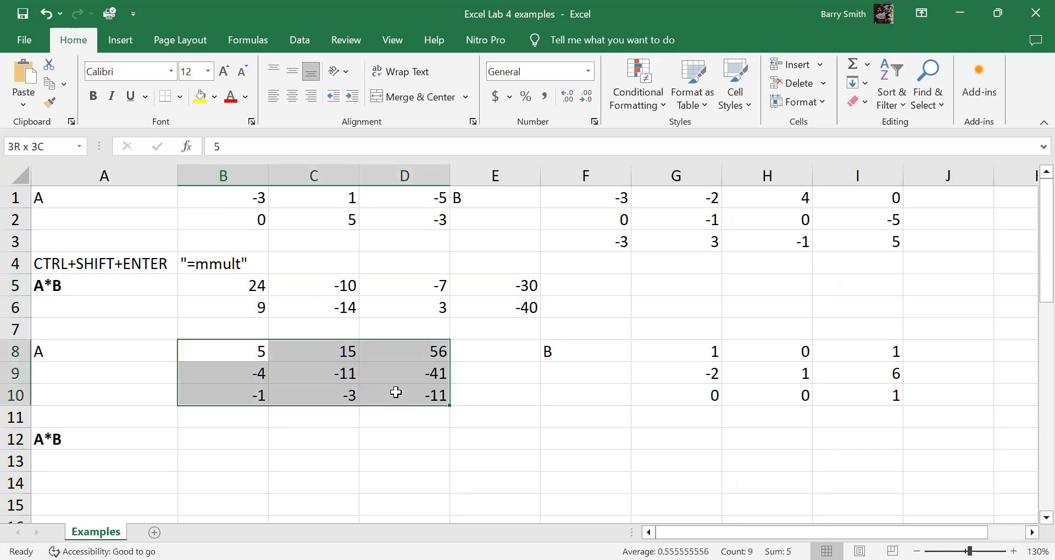
left_click_drag(704, 358, 829, 394)
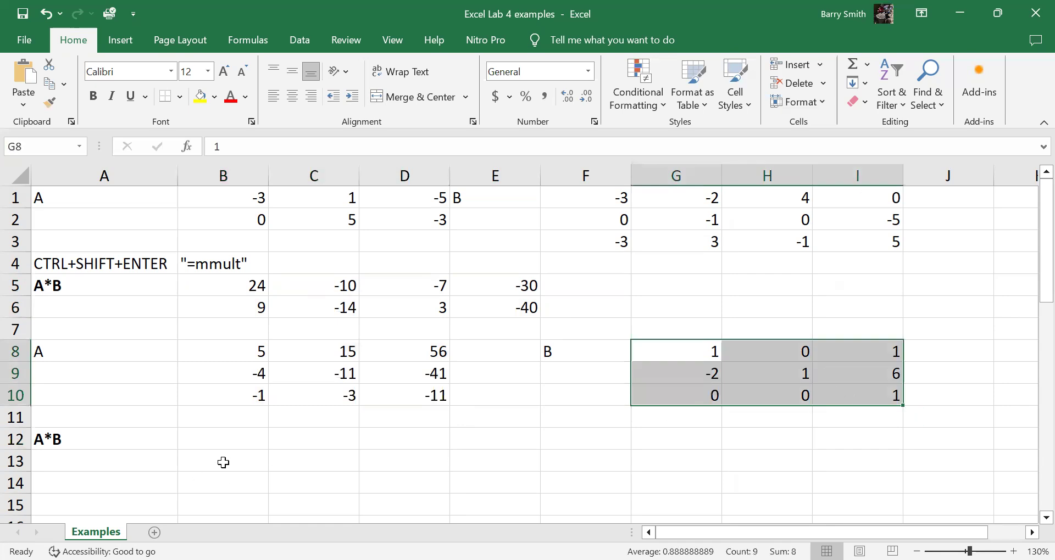
- Compute the second A*B product in B12:D14 with the array formula =MMULT(B8:D10,G8:I10)
left_click_drag(226, 440, 377, 477)
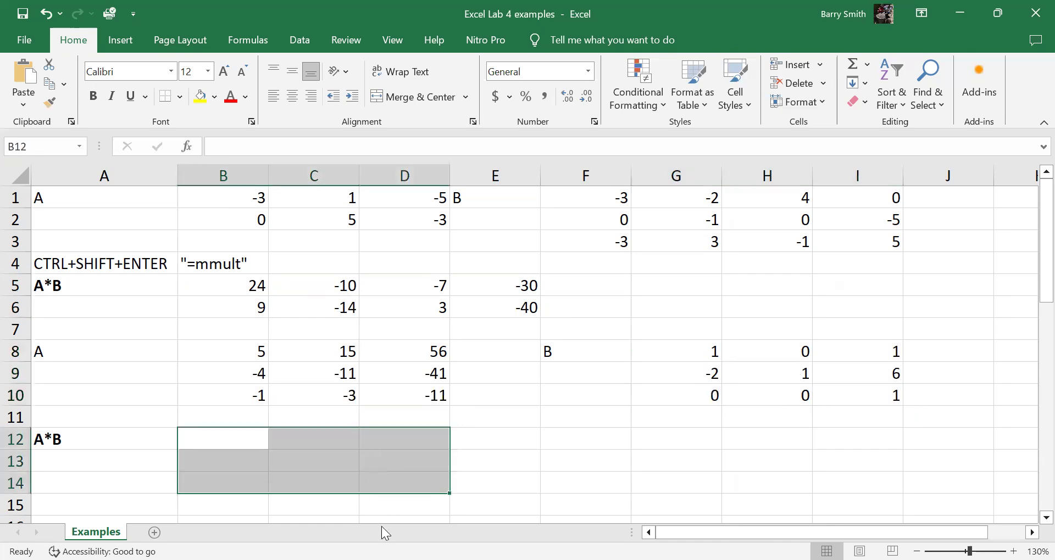
left_click(257, 149)
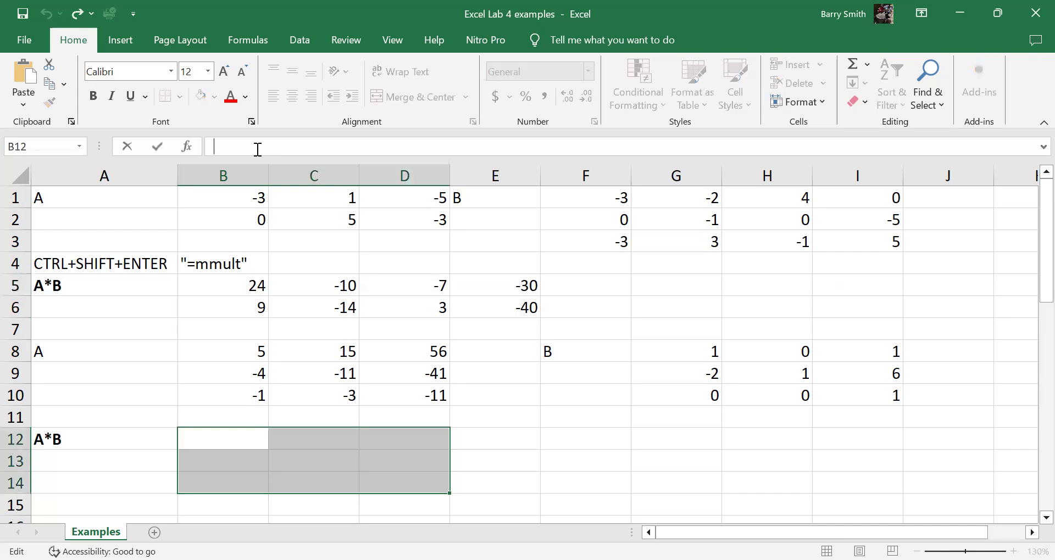
type("=mm")
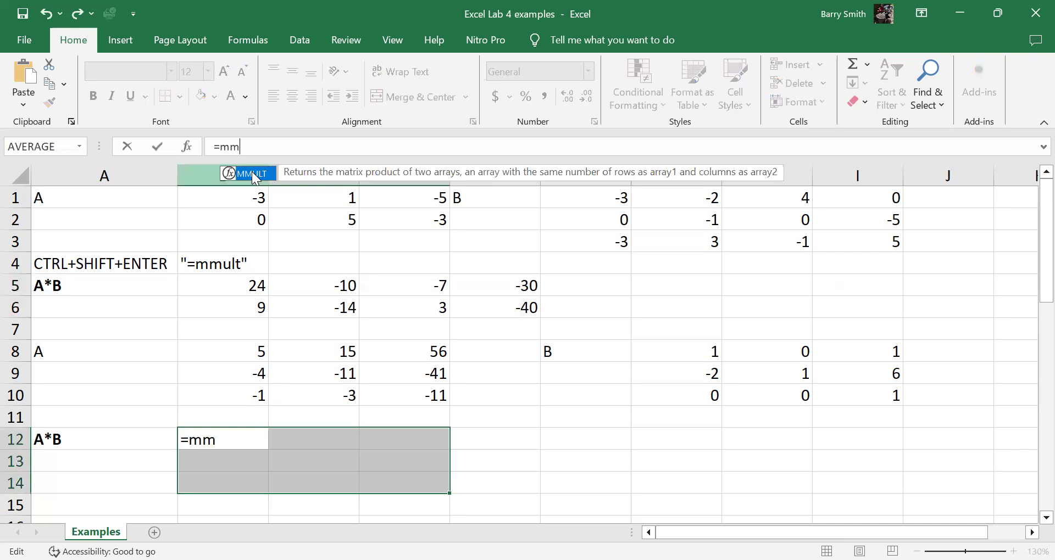
key("Tab")
scroll(97, 442, "down", 1)
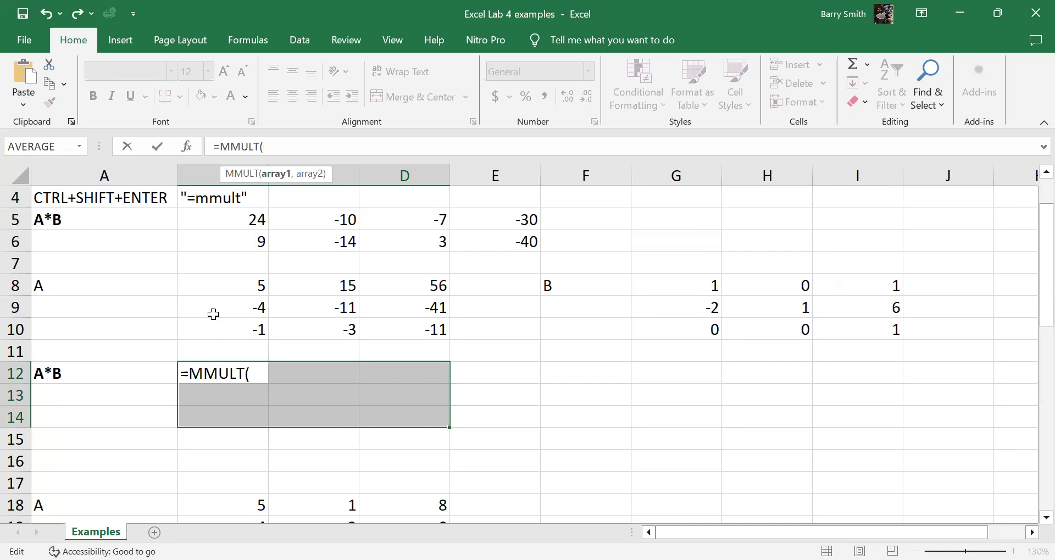
left_click_drag(241, 282, 412, 330)
type(",")
left_click_drag(708, 288, 854, 329)
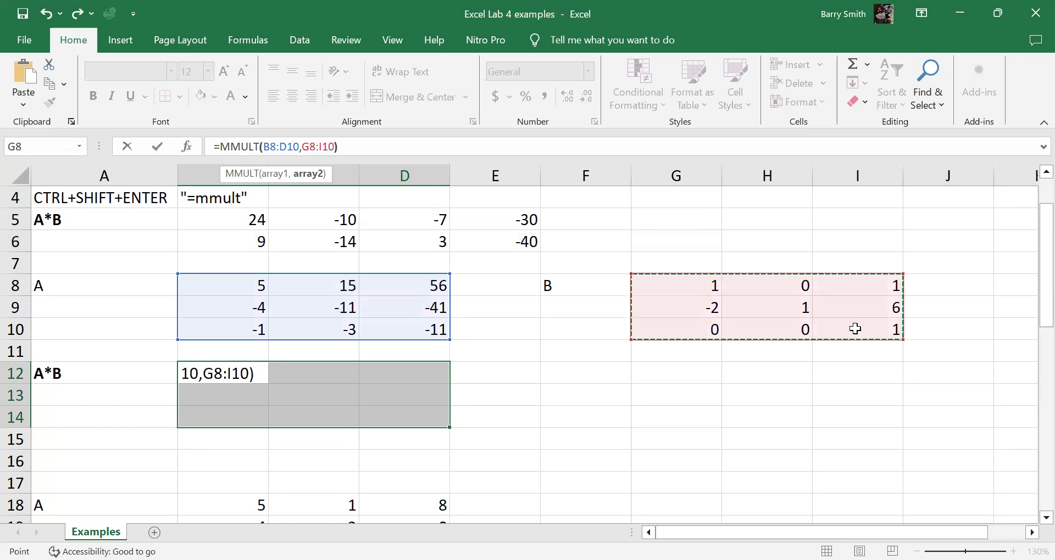
type(")")
key("ctrl+shift+Return")
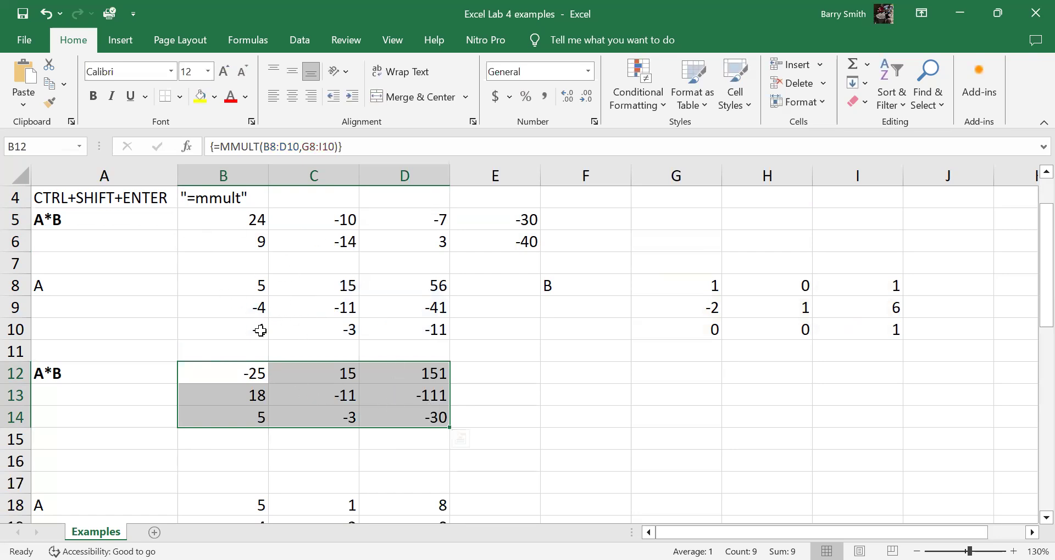
scroll(260, 331, "up", 1)
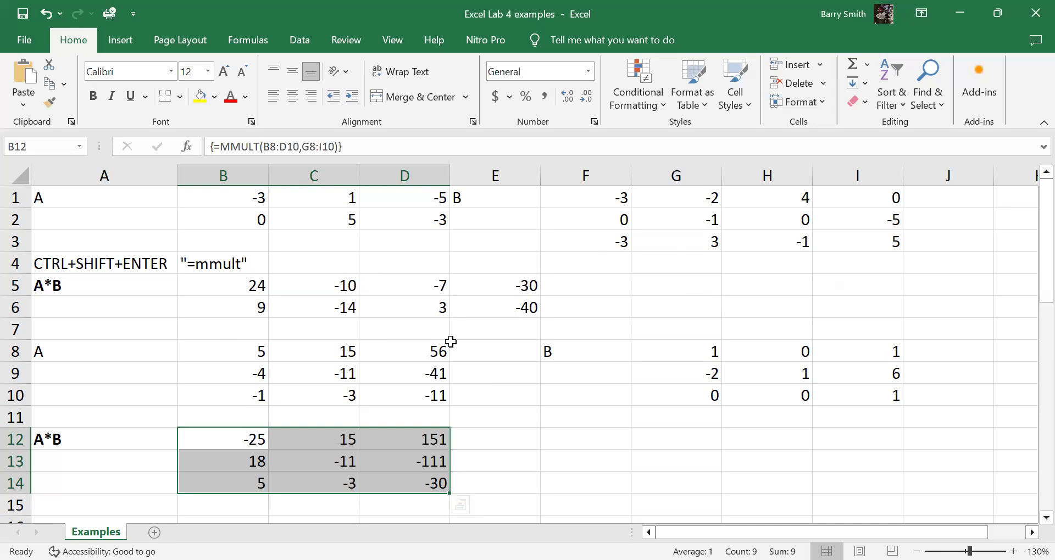
left_click(490, 417)
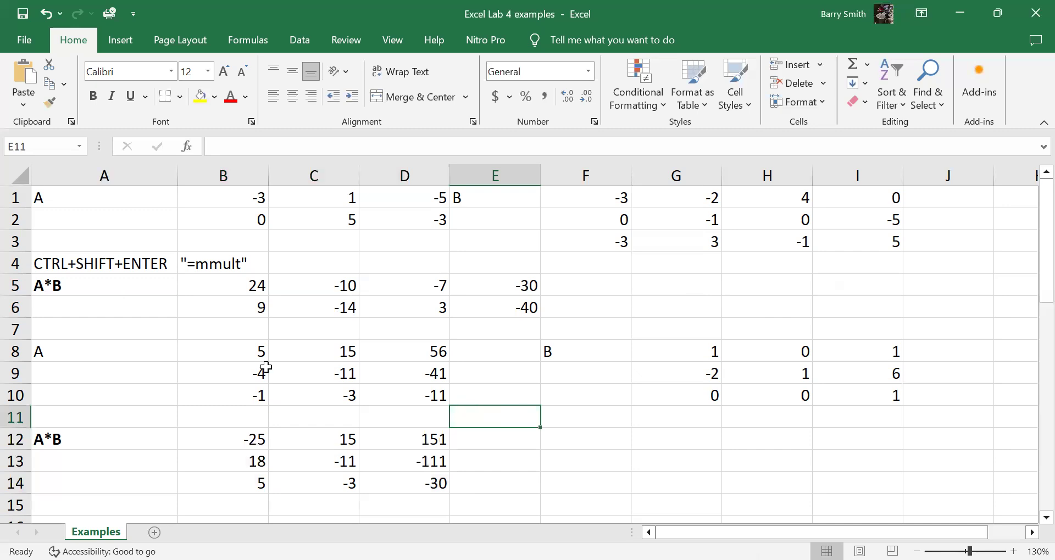
- Compute the inverse of the matrix in B18:D20 in B23:D25 with the array formula =MINVERSE(B18:D20)
scroll(255, 318, "down", 4)
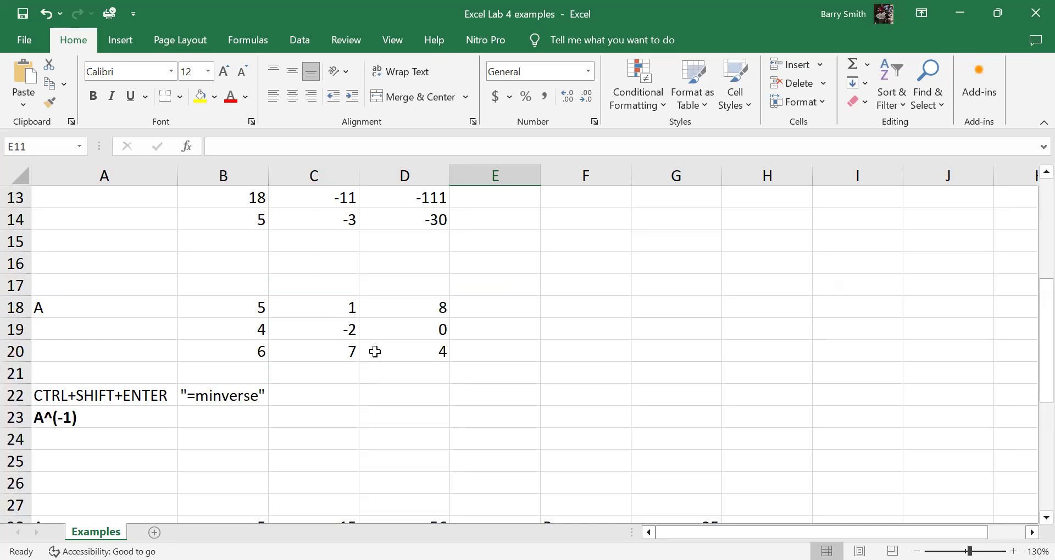
left_click_drag(230, 422, 375, 471)
left_click(264, 148)
type("=")
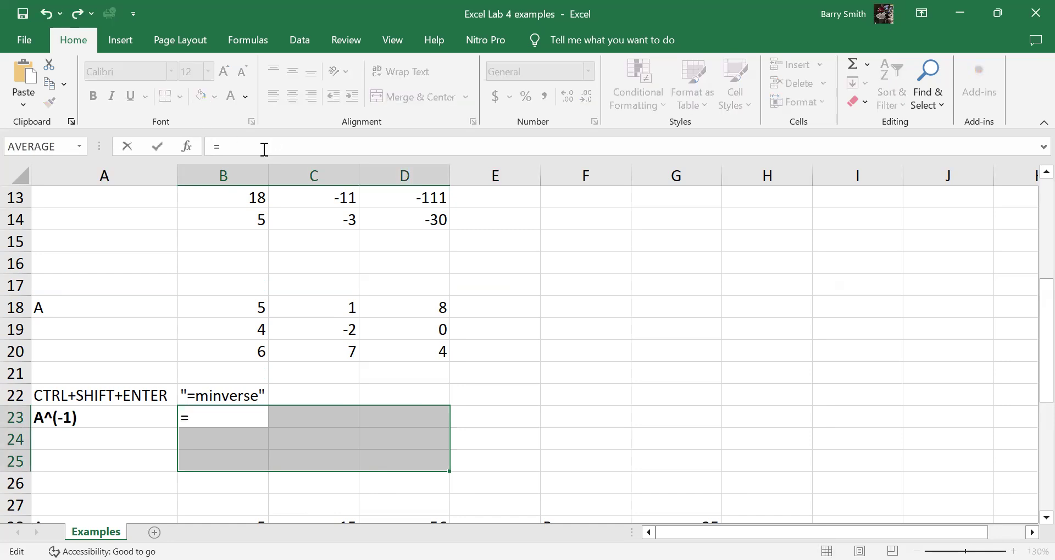
type("min")
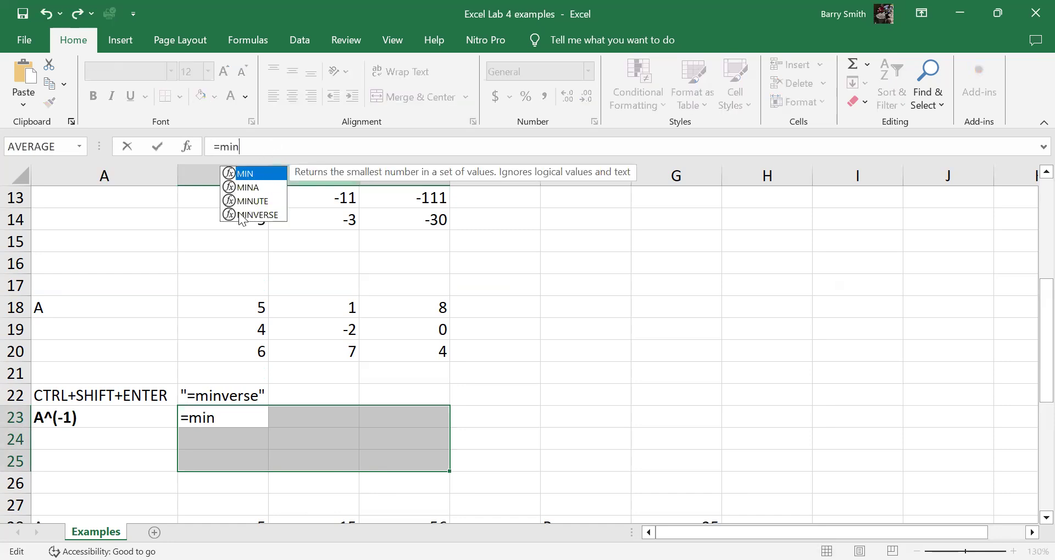
key("Down")
key("Down")
key("Down")
key("Tab")
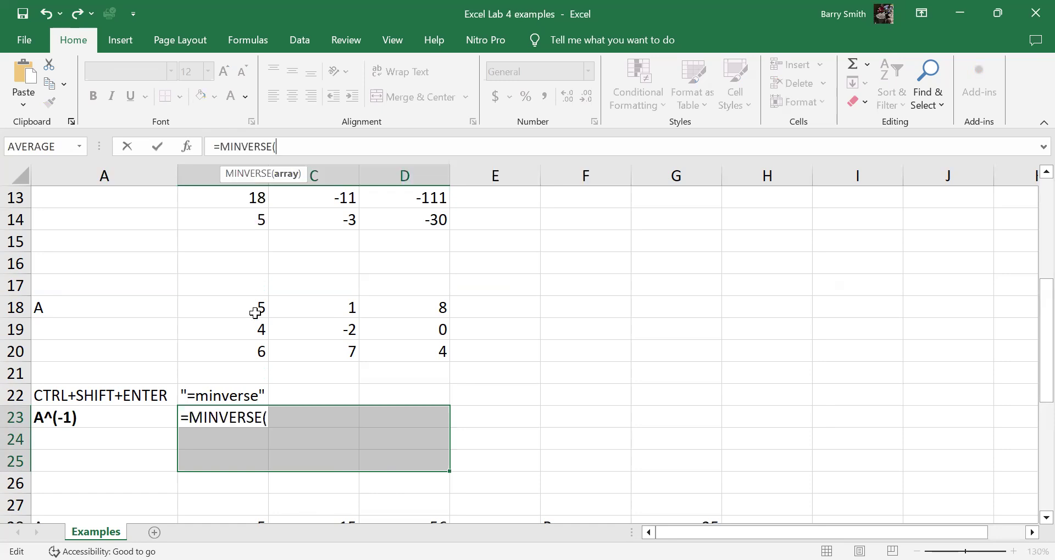
left_click_drag(223, 308, 395, 342)
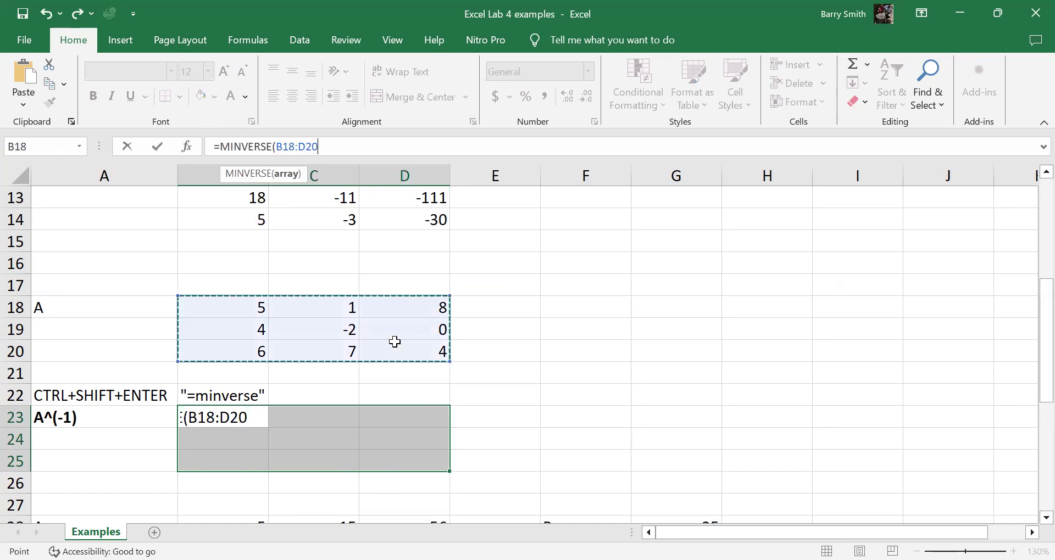
type(")")
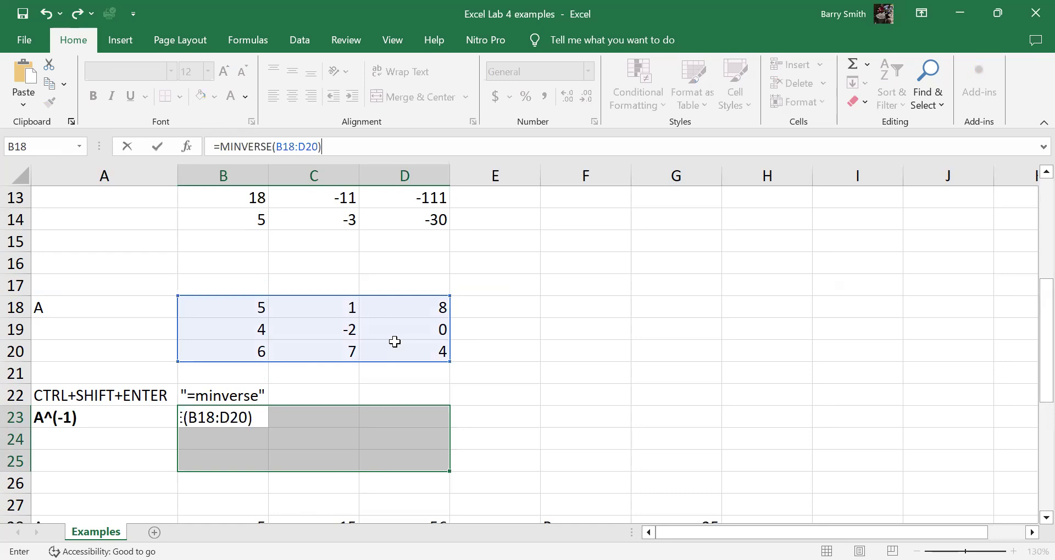
key("ctrl+shift+Return")
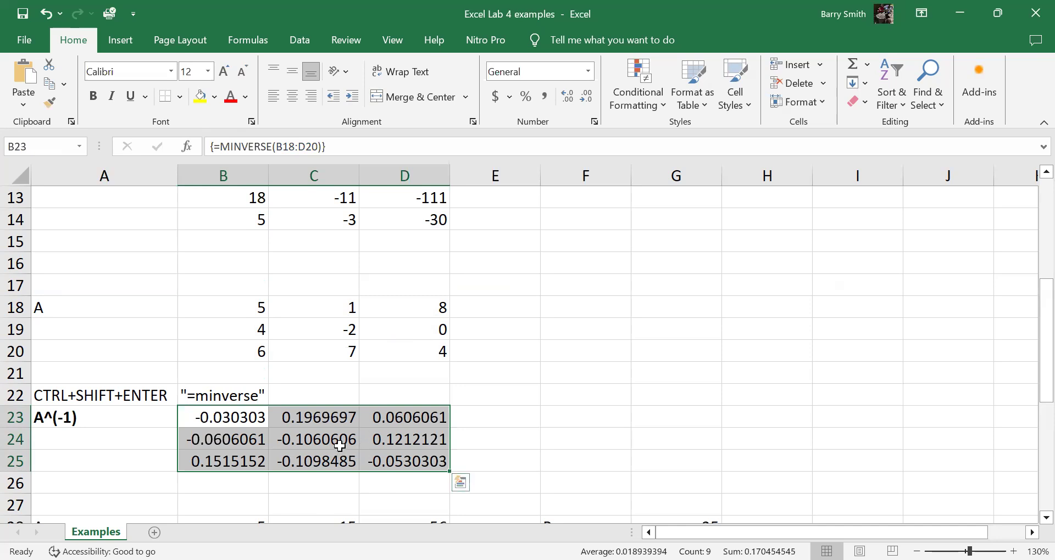
scroll(340, 446, "down", 3)
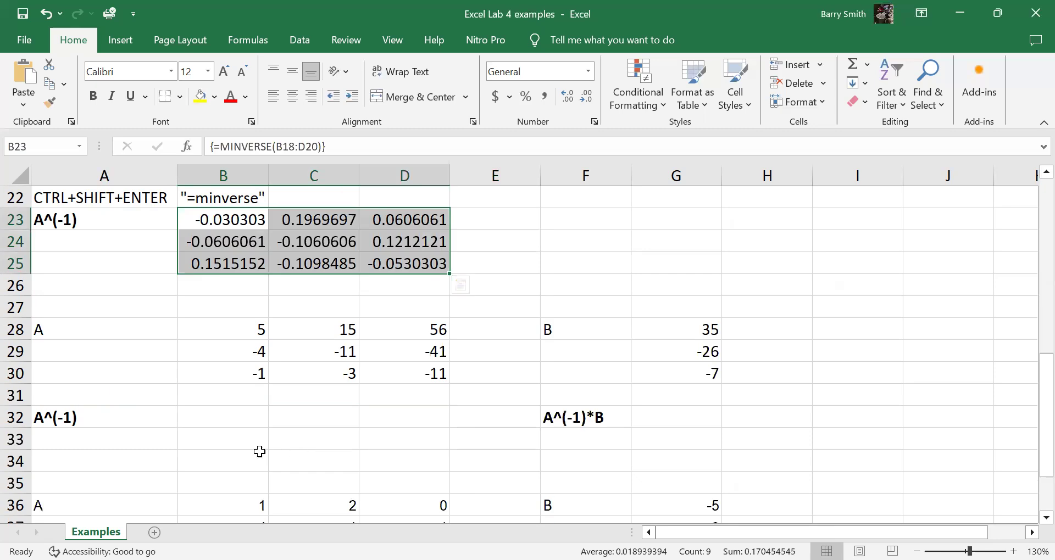
- Compute the inverse of the matrix in B28:D30 in B32:D34 with the array formula =MINVERSE(B28:D30)
left_click(234, 420)
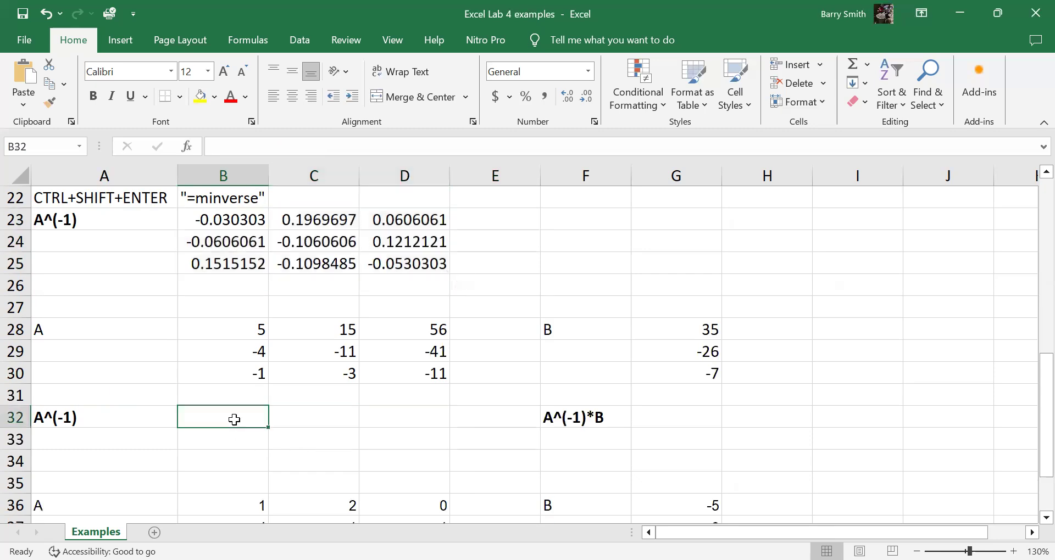
left_click(606, 418)
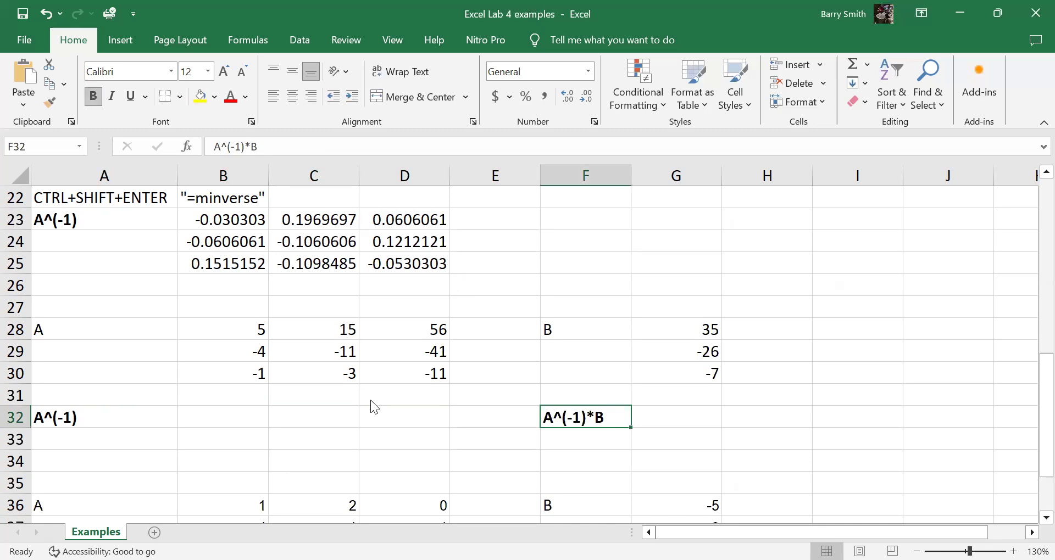
left_click(233, 424)
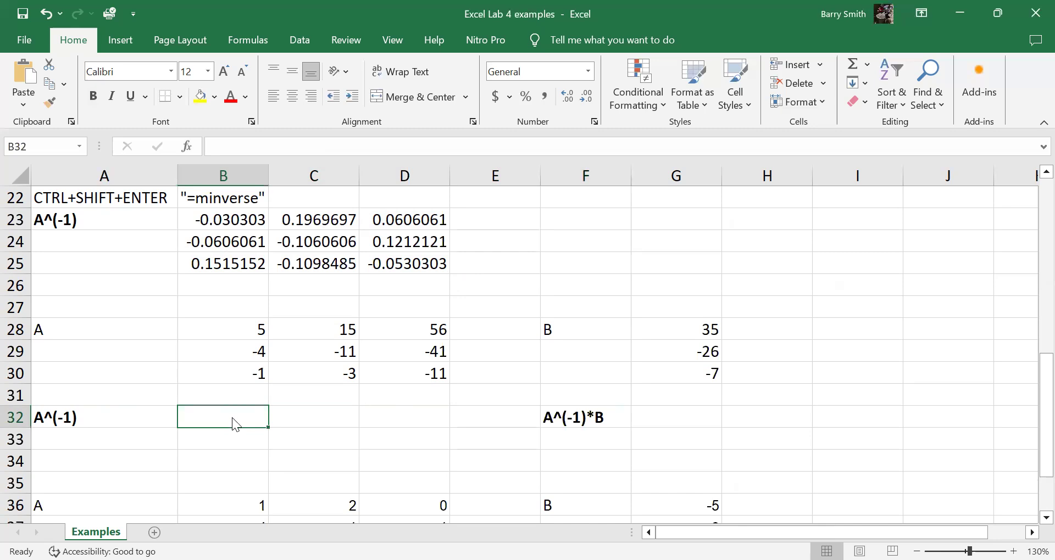
left_click_drag(212, 428, 356, 473)
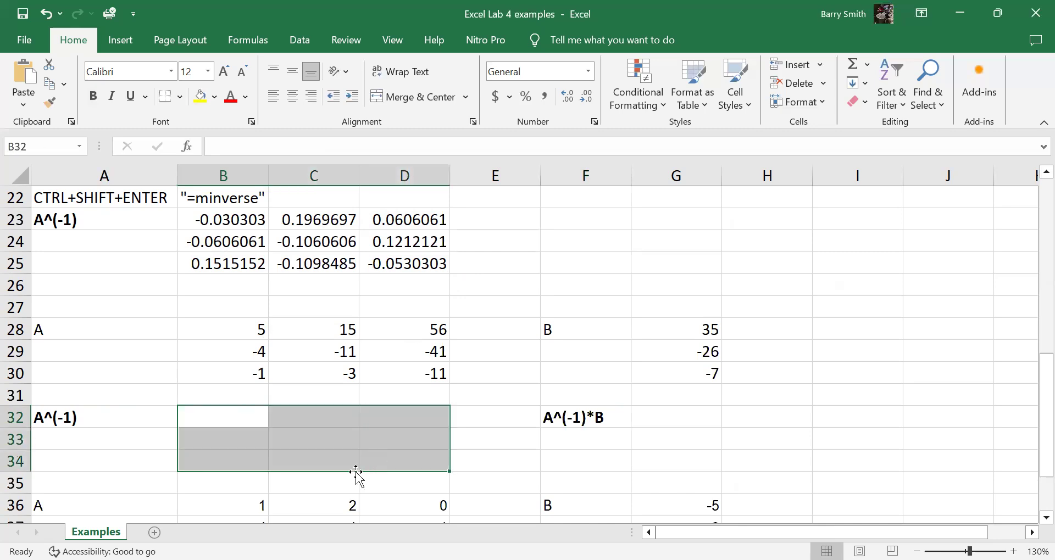
left_click(240, 148)
type("=")
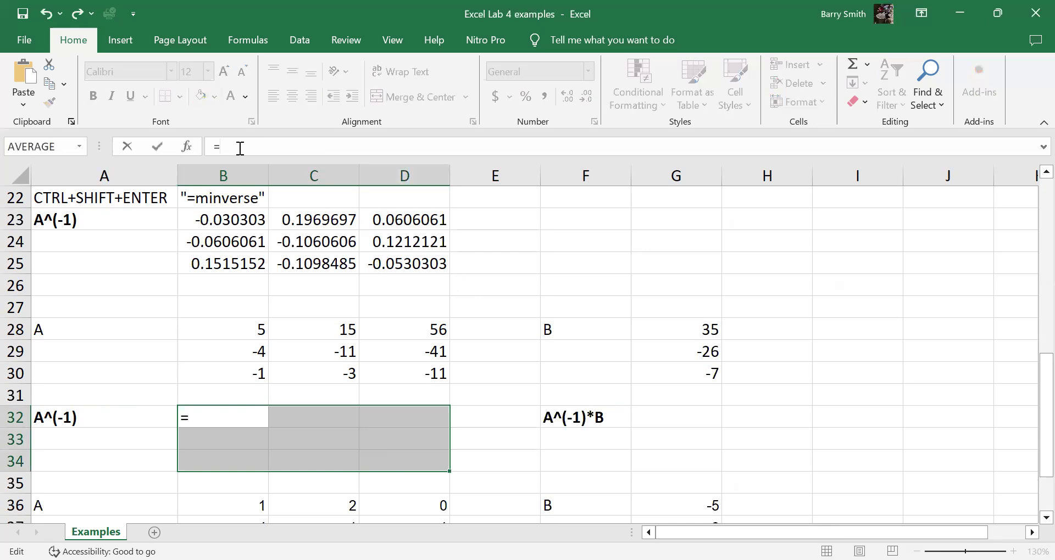
type("min")
left_click(250, 218)
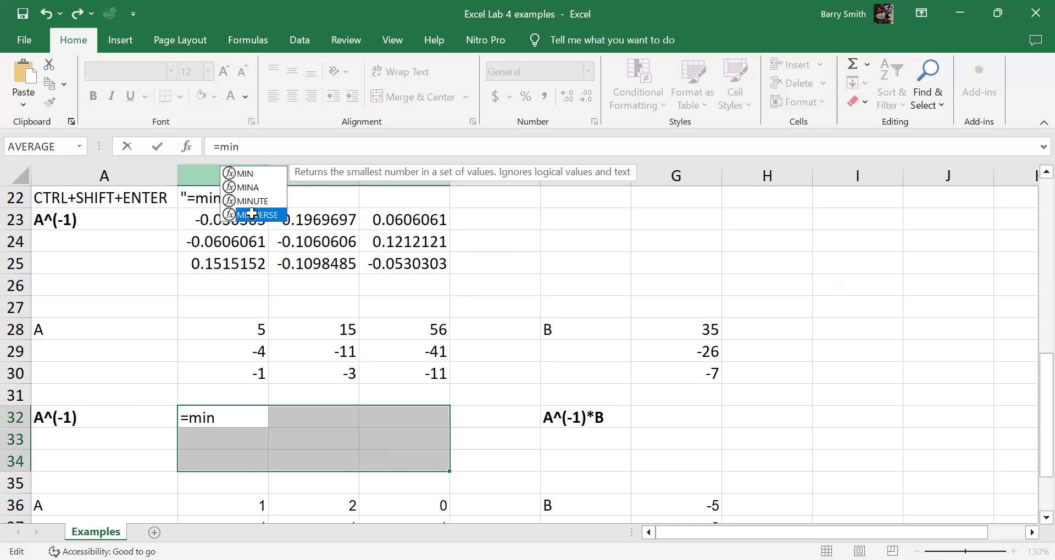
double_click(250, 217)
left_click_drag(257, 333, 387, 362)
type("00")
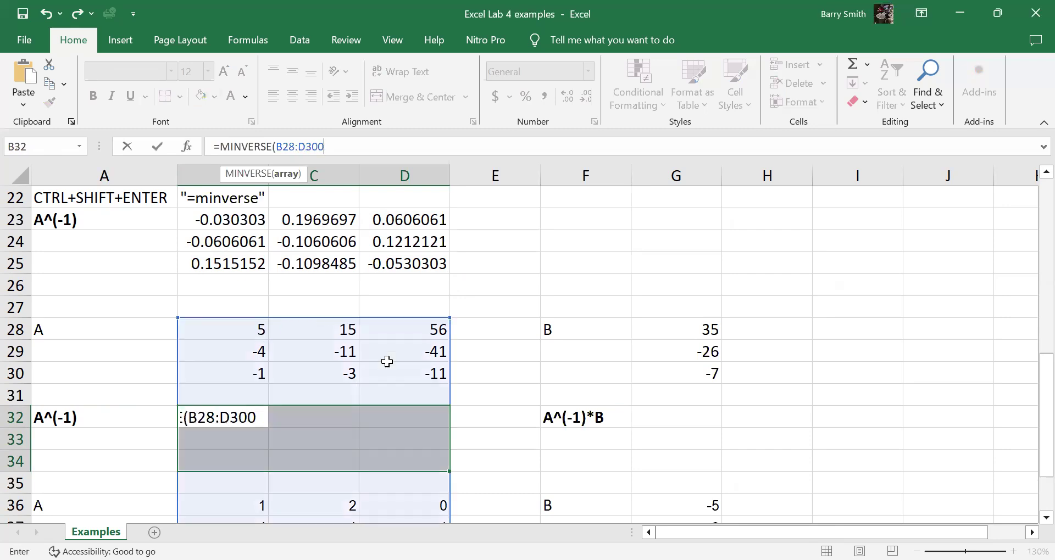
key("BackSpace")
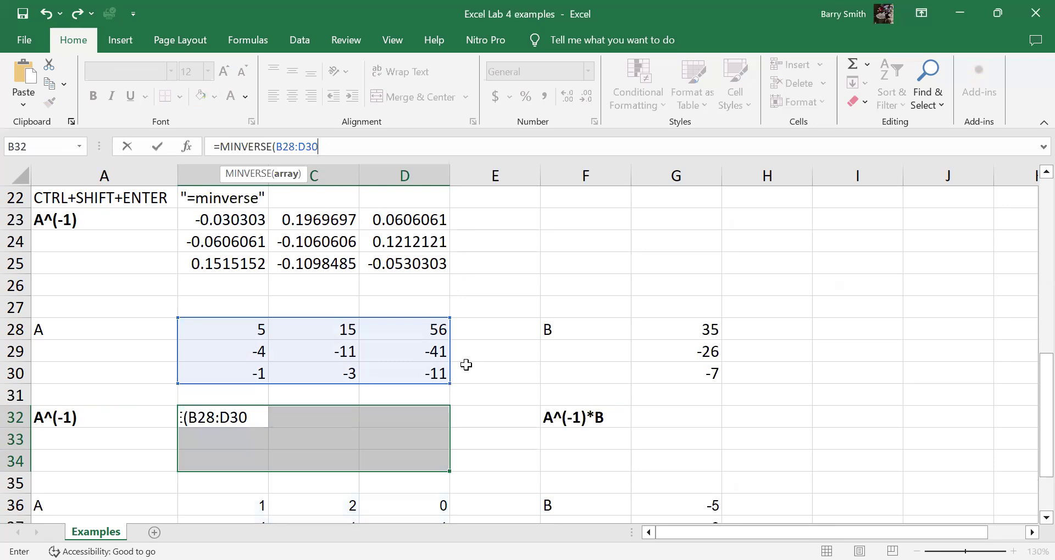
type(")")
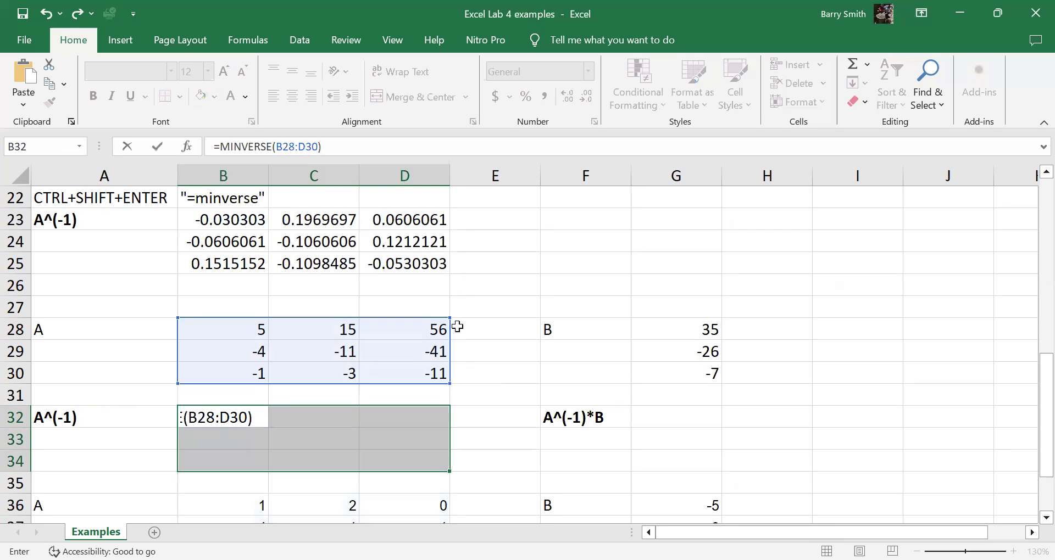
key("ctrl+shift+Return")
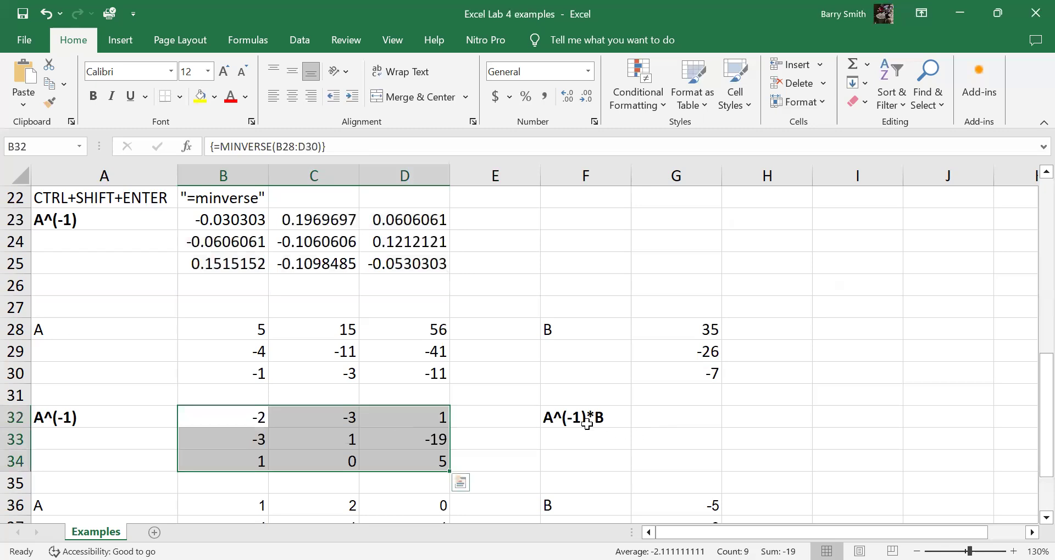
- Compute A^(-1)*B in G32:G34 with the array formula =MMULT(B32:D34,G28:G30)
left_click(686, 414)
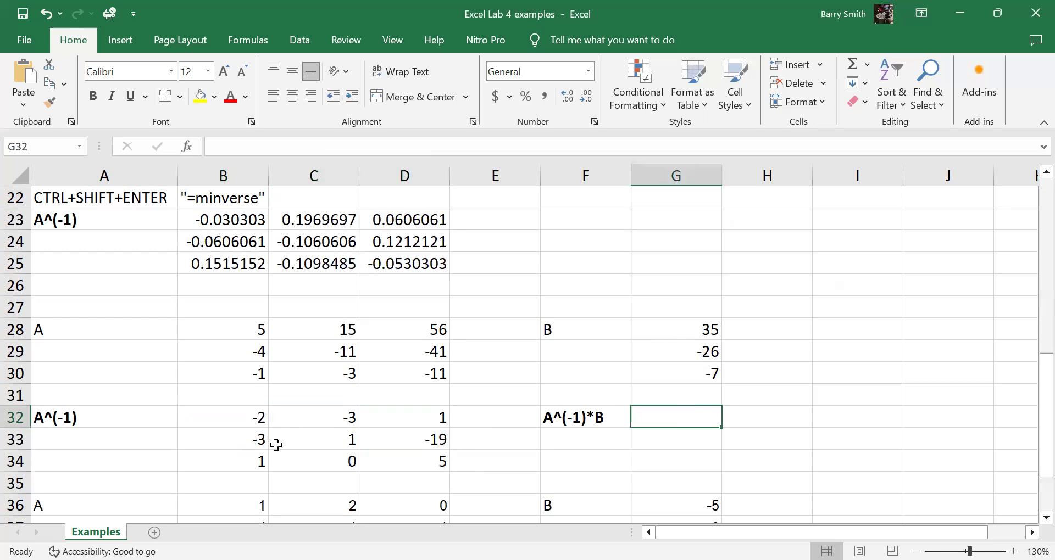
left_click_drag(693, 417, 692, 460)
left_click(428, 141)
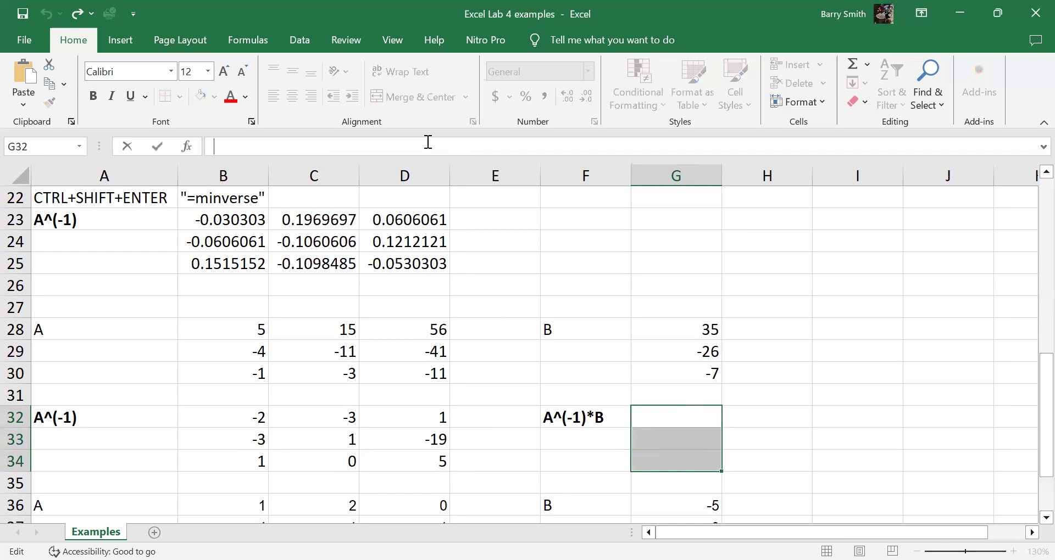
type("=")
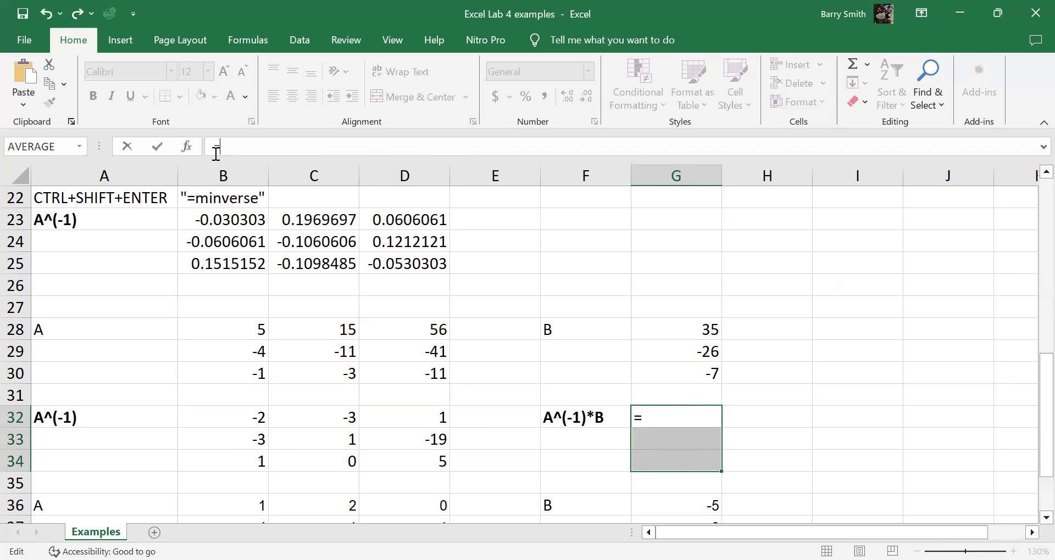
type("mm")
double_click(250, 173)
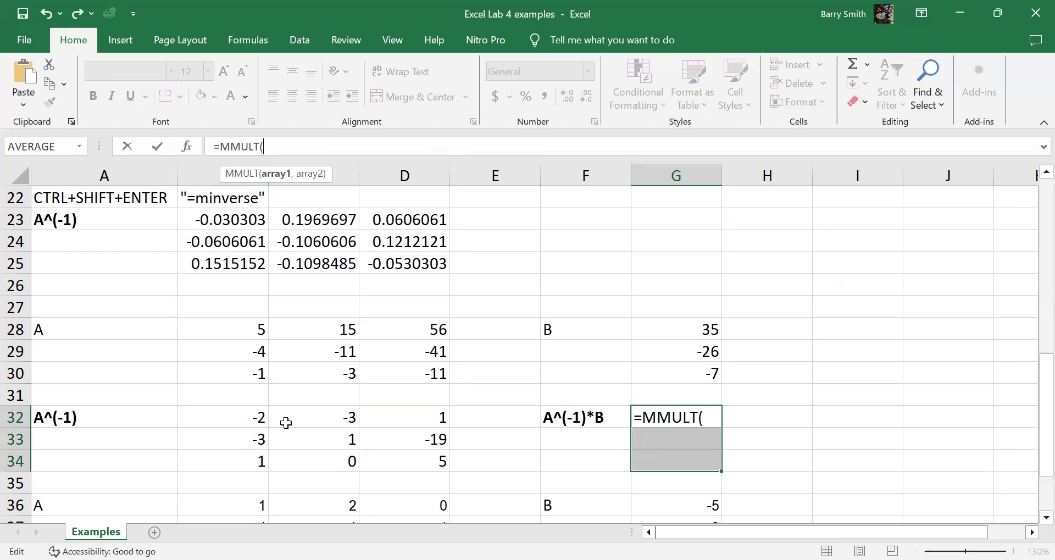
left_click_drag(219, 418, 392, 457)
type(",")
left_click_drag(708, 328, 713, 373)
type(")")
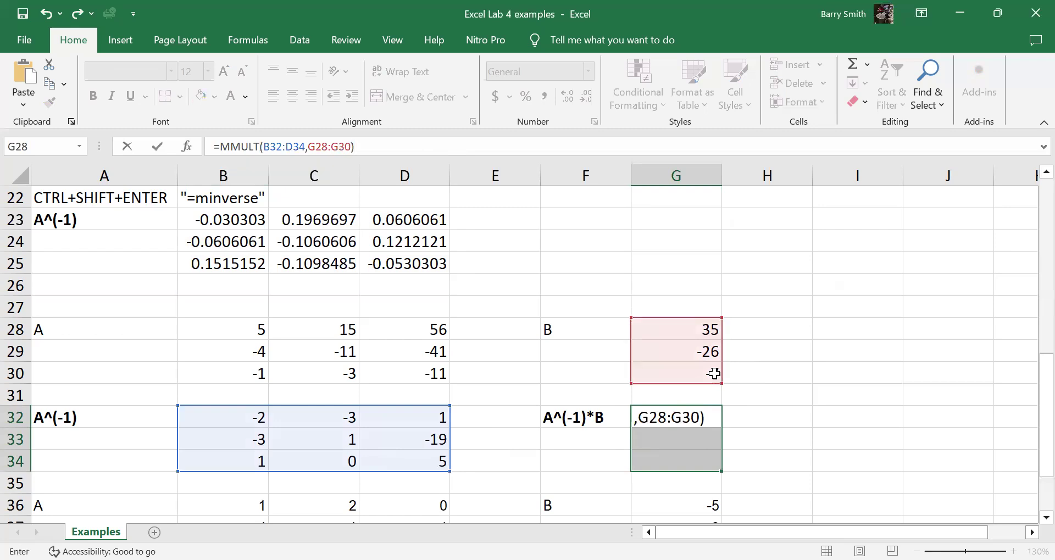
key("ctrl+shift+Return")
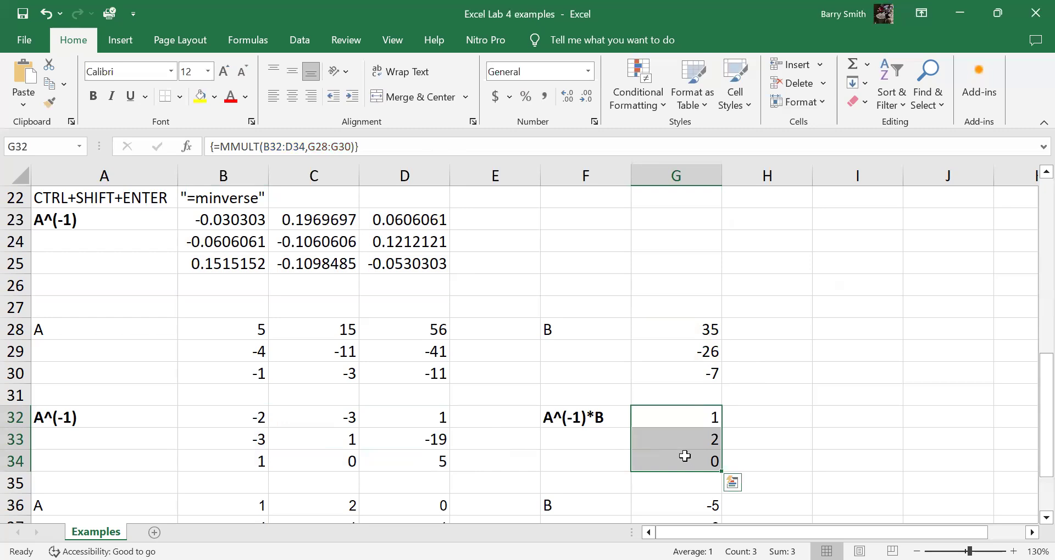
- Compute the inverse of the matrix in B36:D38 in B40:D42 with the array formula =MINVERSE(B36:D38)
scroll(685, 456, "down", 3)
left_click(251, 403)
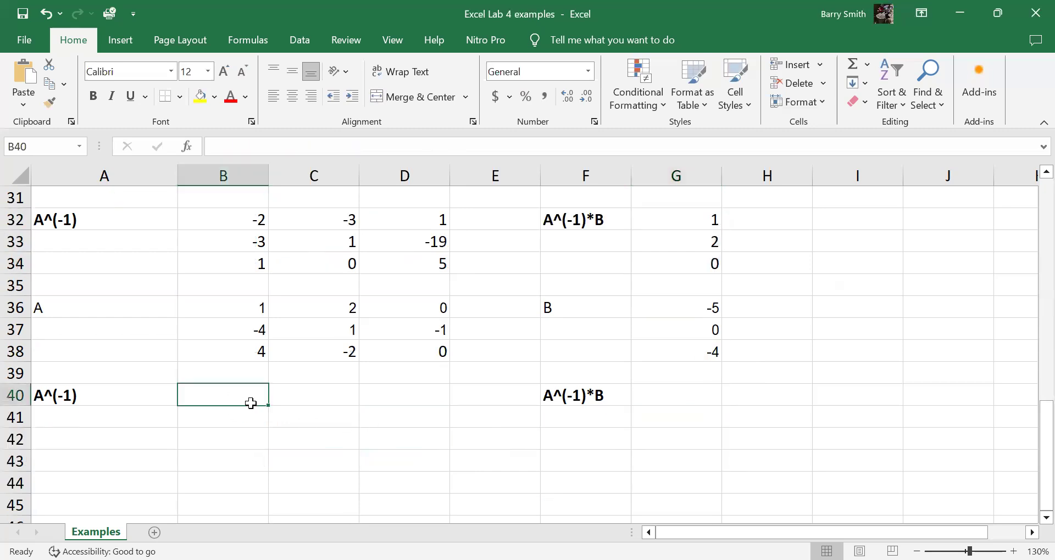
left_click_drag(250, 403, 377, 438)
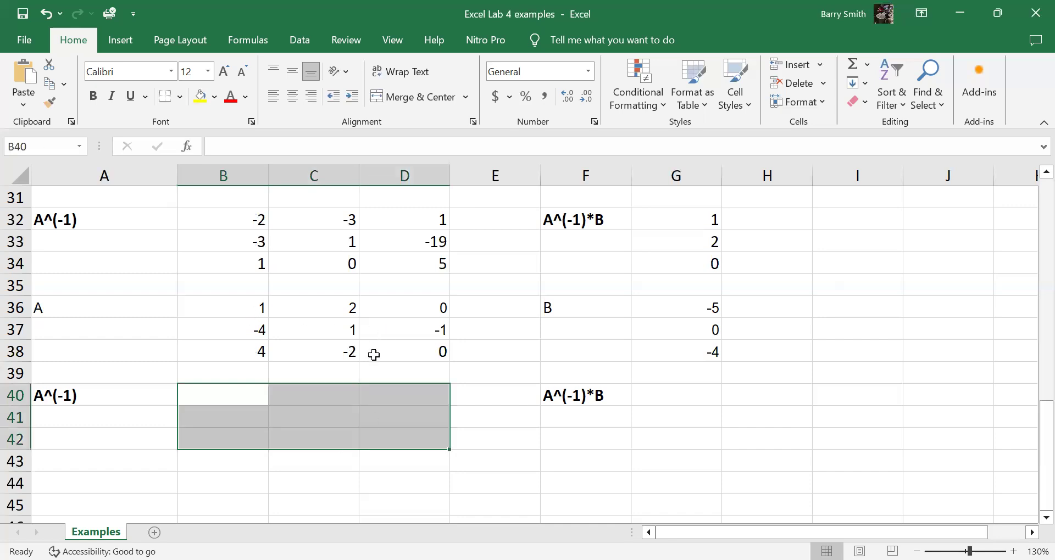
left_click(246, 148)
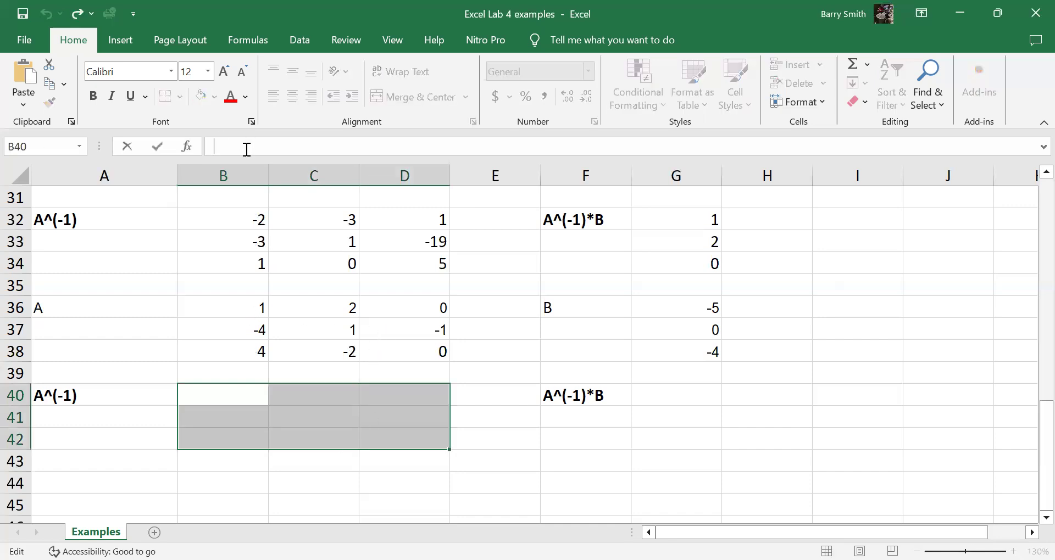
type("=")
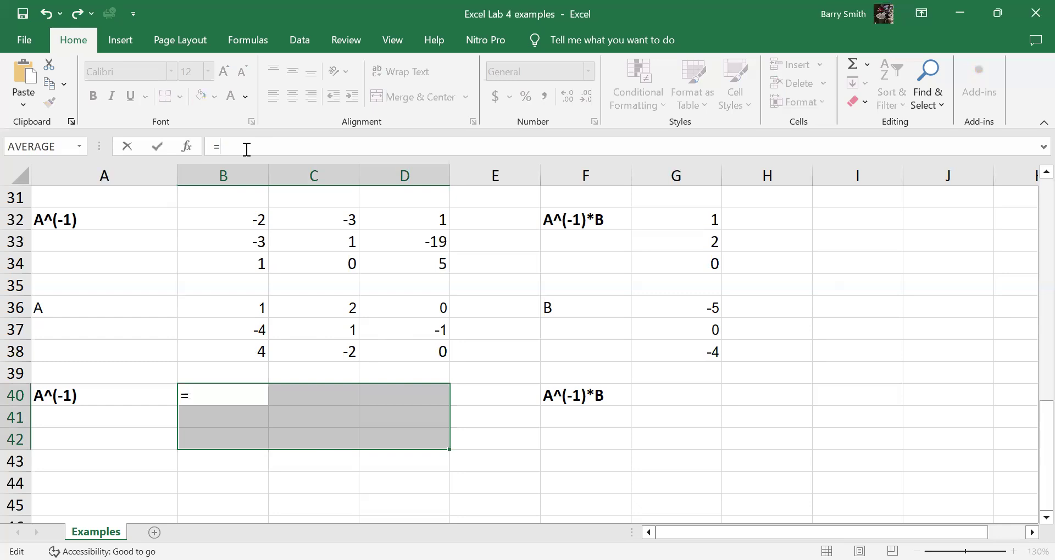
type("min")
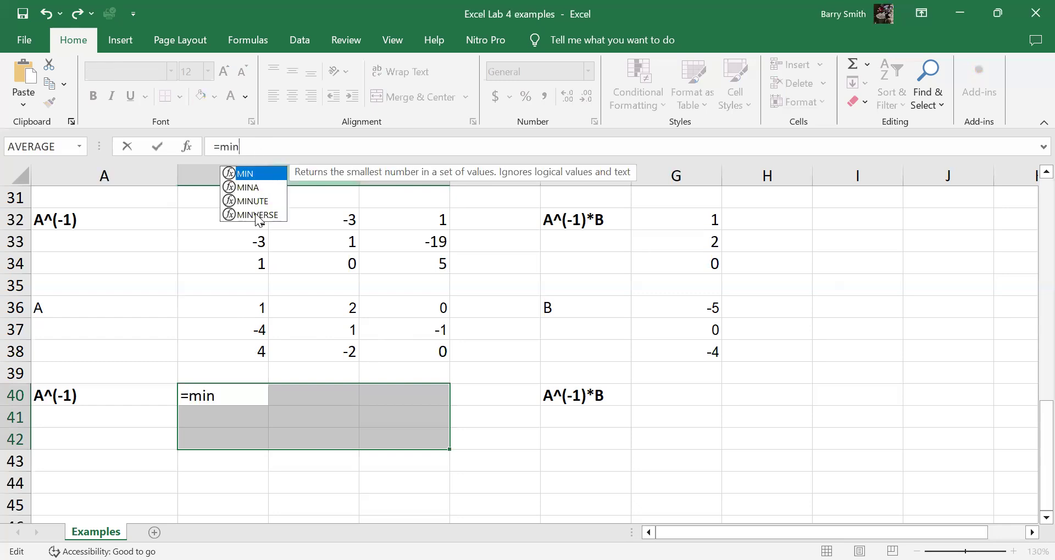
double_click(257, 215)
left_click_drag(257, 310, 326, 319)
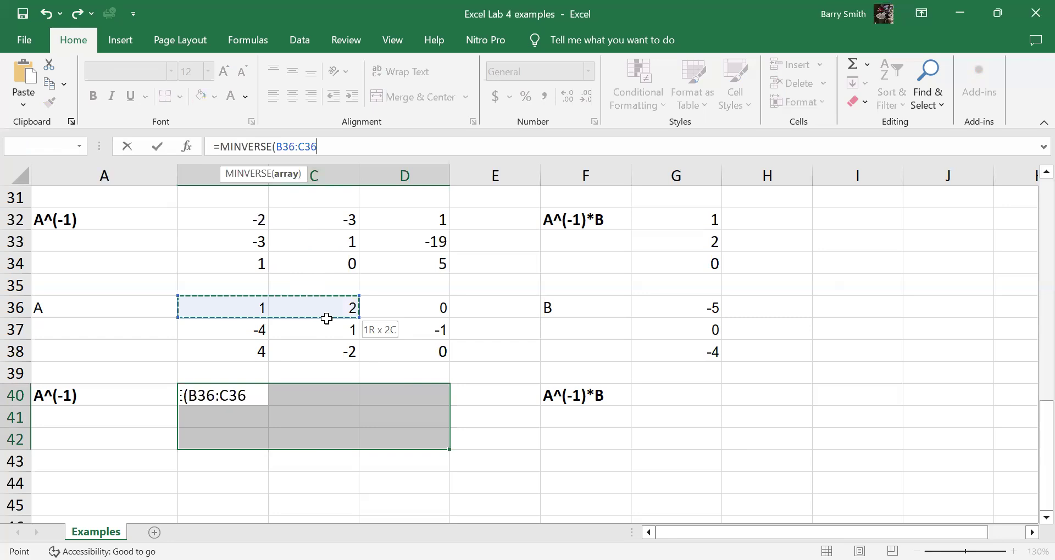
left_click_drag(392, 343, 392, 342)
type(")")
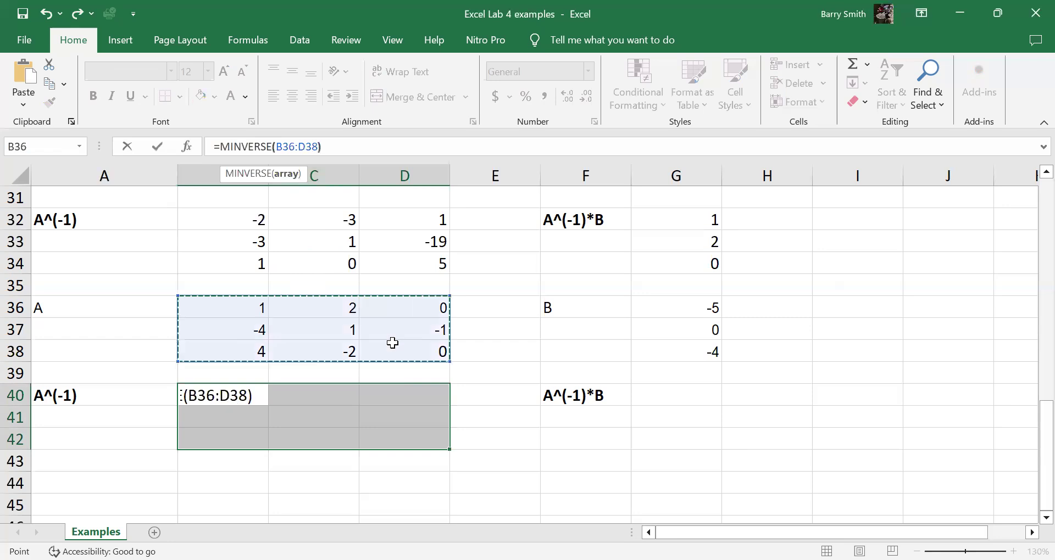
key("ctrl+shift+Return")
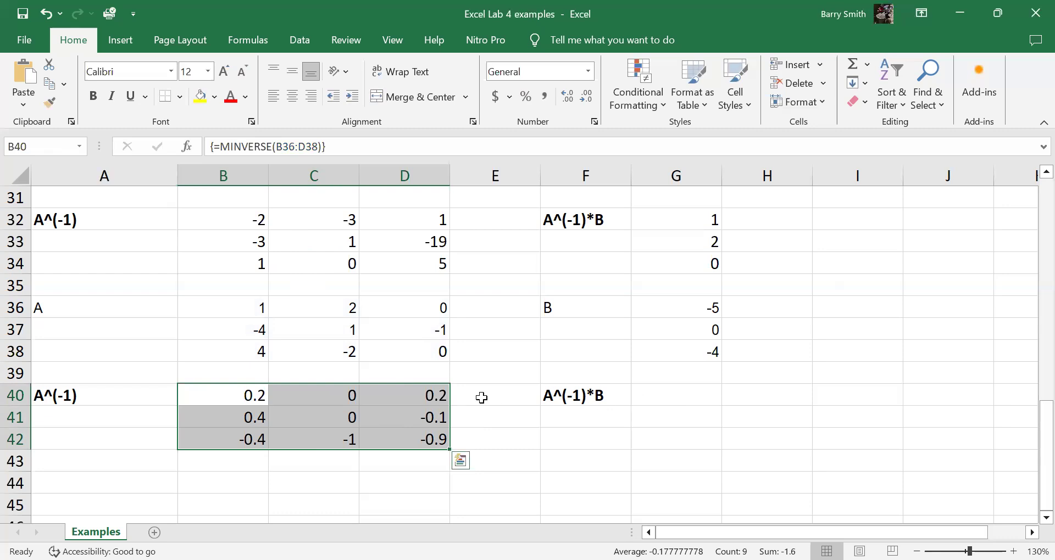
- Compute A^(-1)*B in G40:G42 with the array formula =MMULT(B40:D42,G36:G38)
left_click_drag(692, 395, 692, 443)
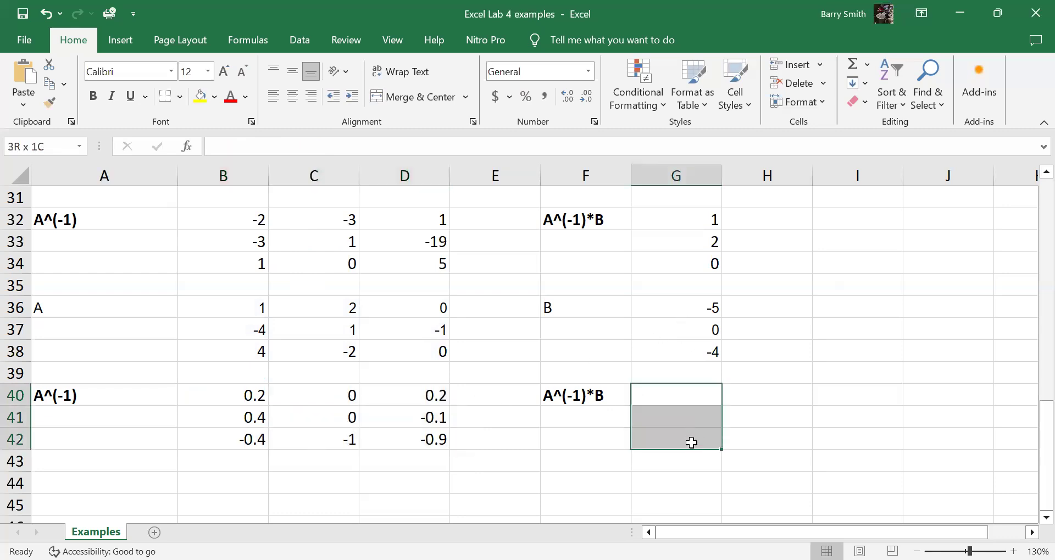
left_click(262, 147)
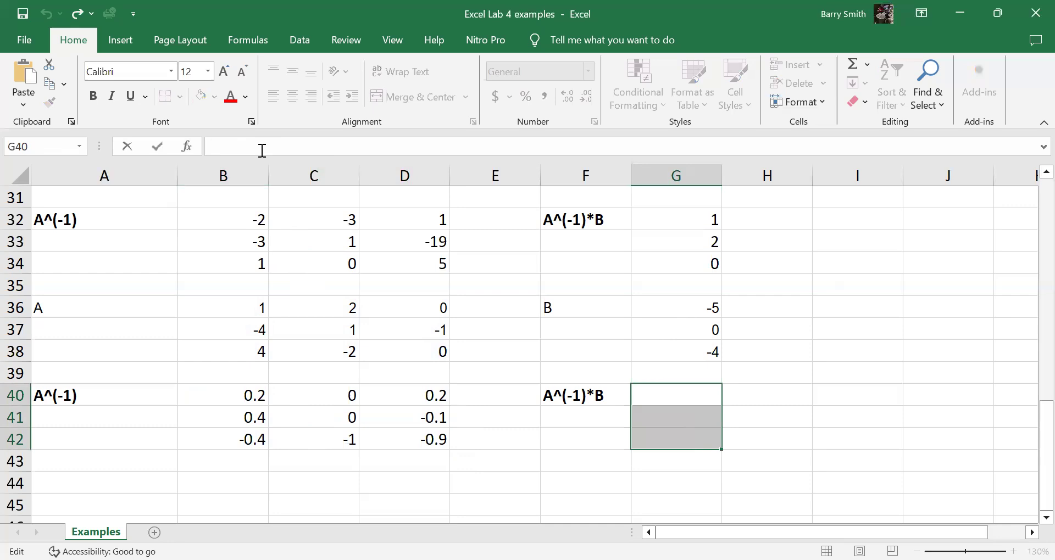
type("=")
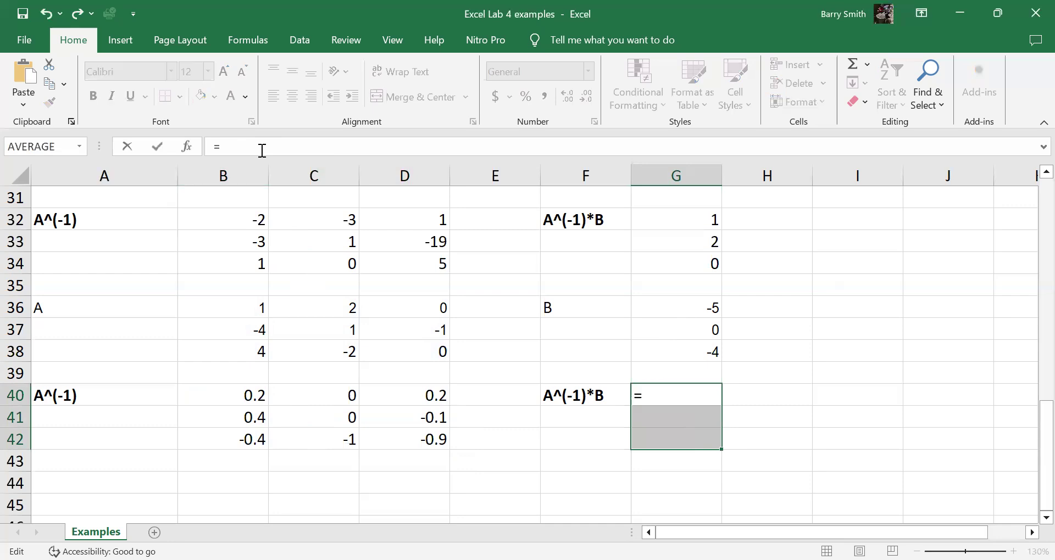
type("mm")
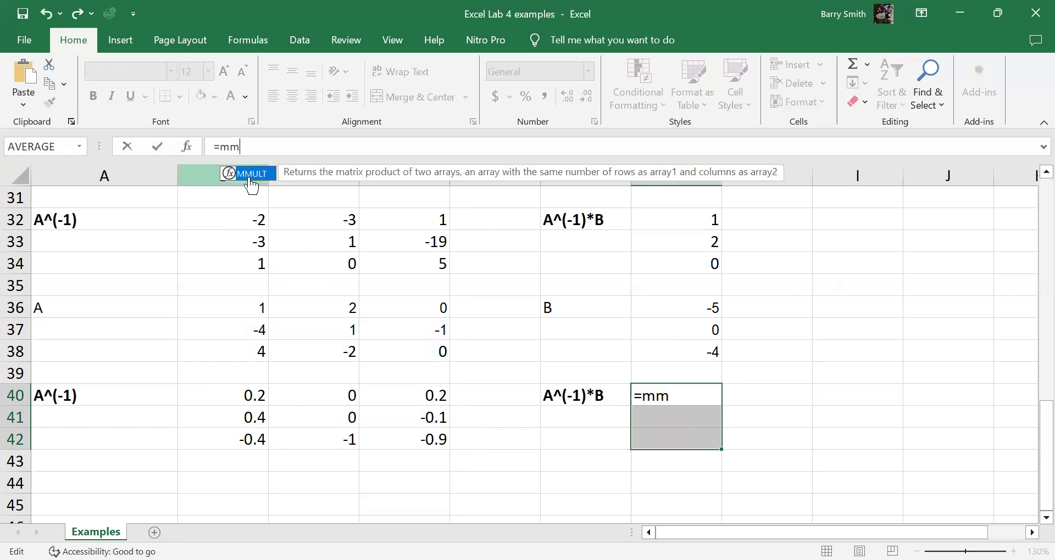
key("Tab")
left_click_drag(251, 396, 351, 397)
left_click_drag(407, 443, 406, 439)
type(",")
left_click_drag(686, 311, 682, 345)
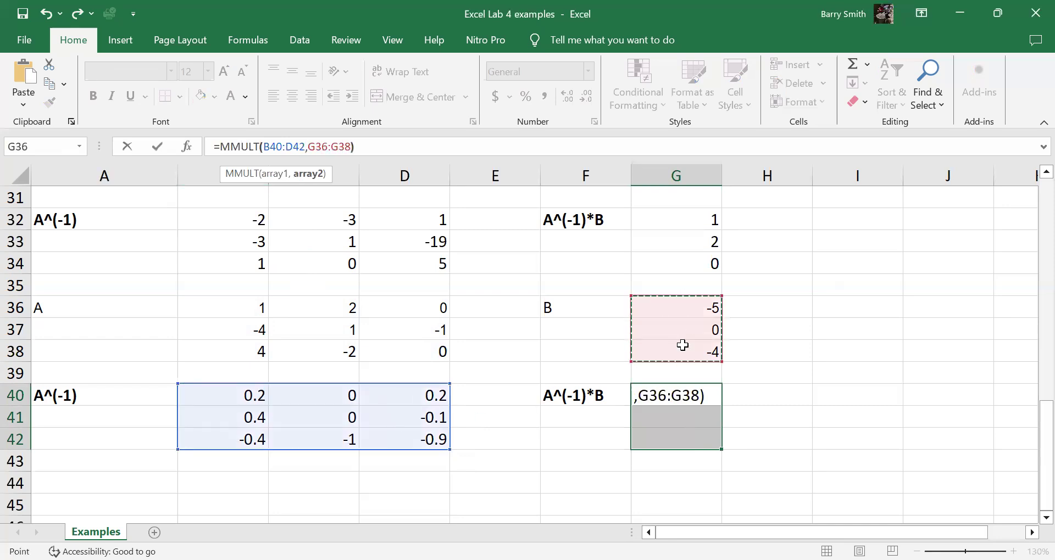
type(")")
key("ctrl+shift+Return")
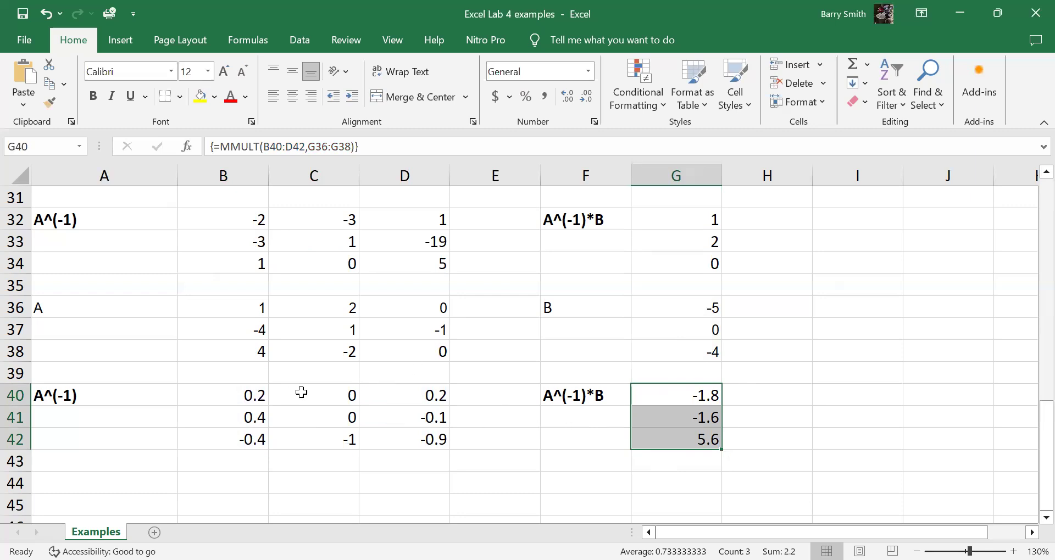
scroll(308, 383, "up", 7)
scroll(321, 357, "up", 3)
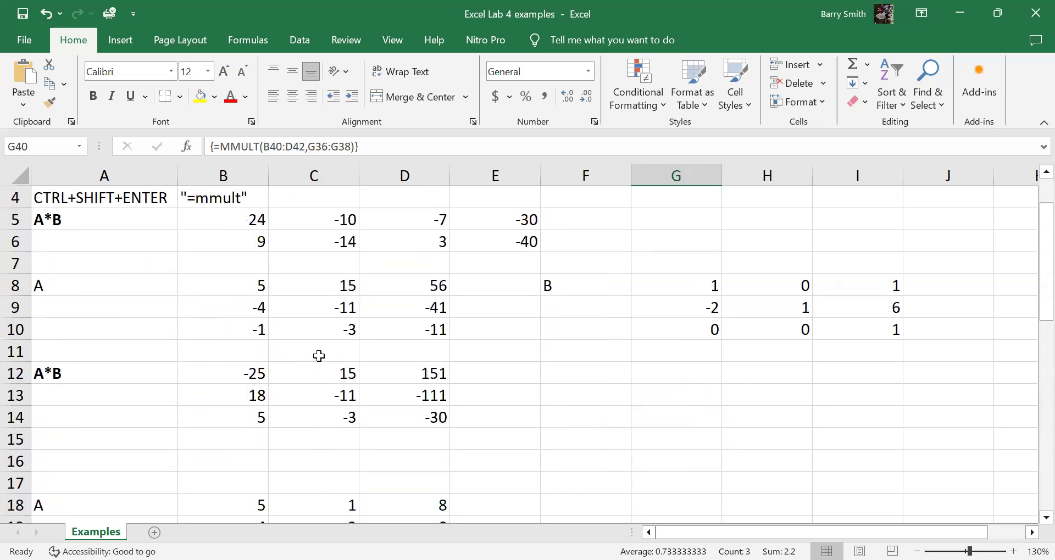